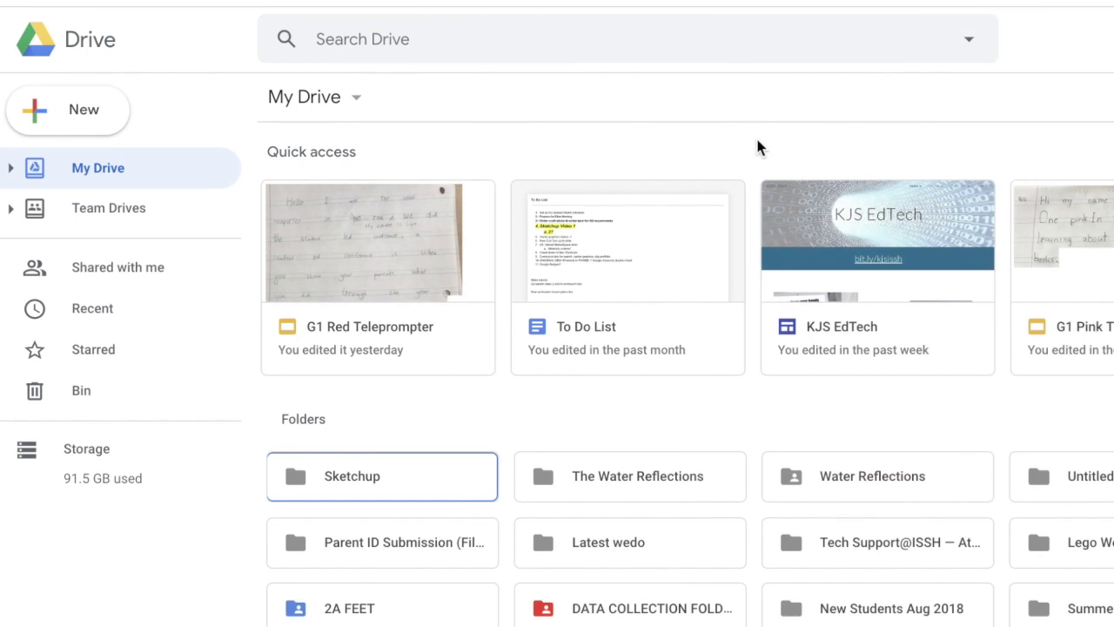
Create a new SketchUp for Schools model from Google Drive using the Simple Template - Meters.
{"action": "left_click", "coordinate": [92, 115]}
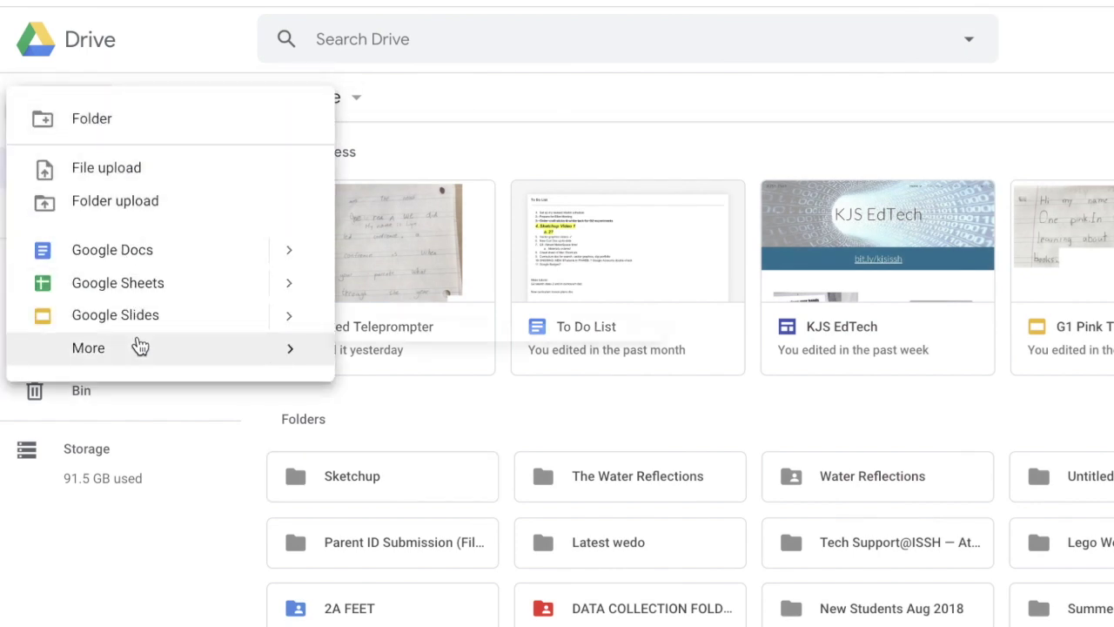
{"action": "mouse_move", "coordinate": [139, 346]}
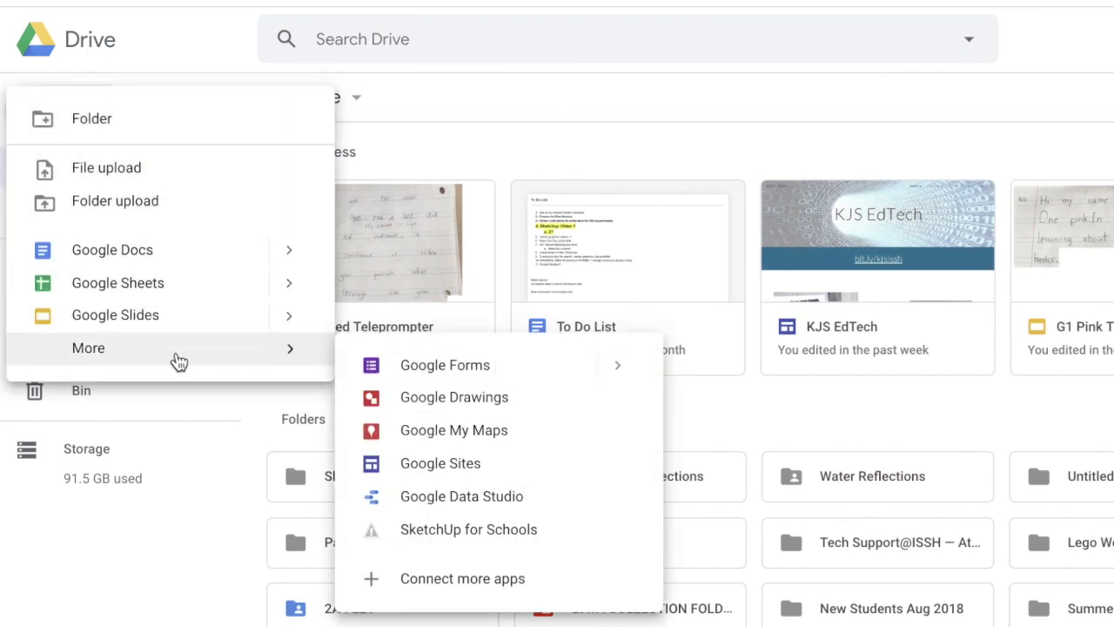
{"action": "left_click", "coordinate": [518, 538]}
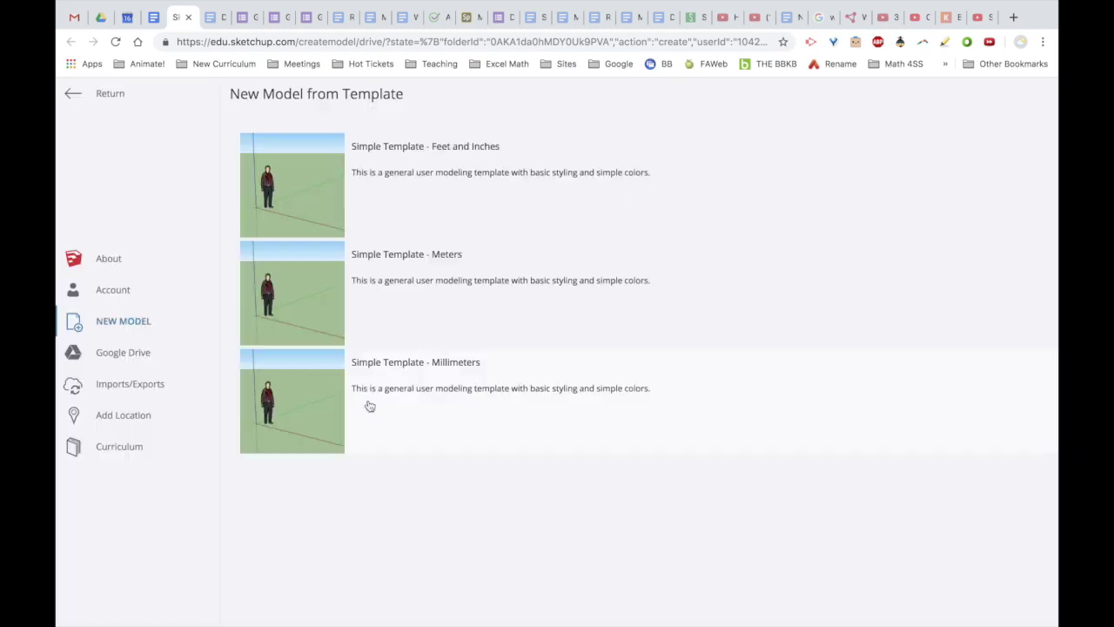
{"action": "left_click", "coordinate": [369, 405]}
Practise orbiting, zooming and panning around the empty model to view the ground plane from above.
{"action": "left_click", "coordinate": [68, 486]}
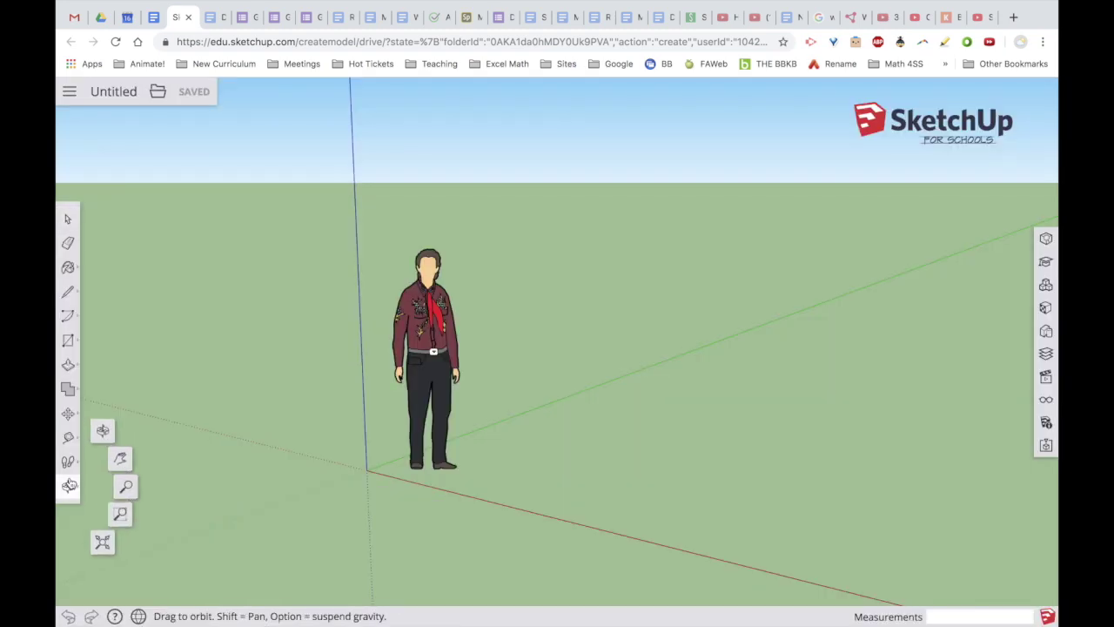
{"action": "left_click", "coordinate": [104, 435]}
{"action": "left_click_drag", "start_coordinate": [248, 381], "coordinate": [456, 543]}
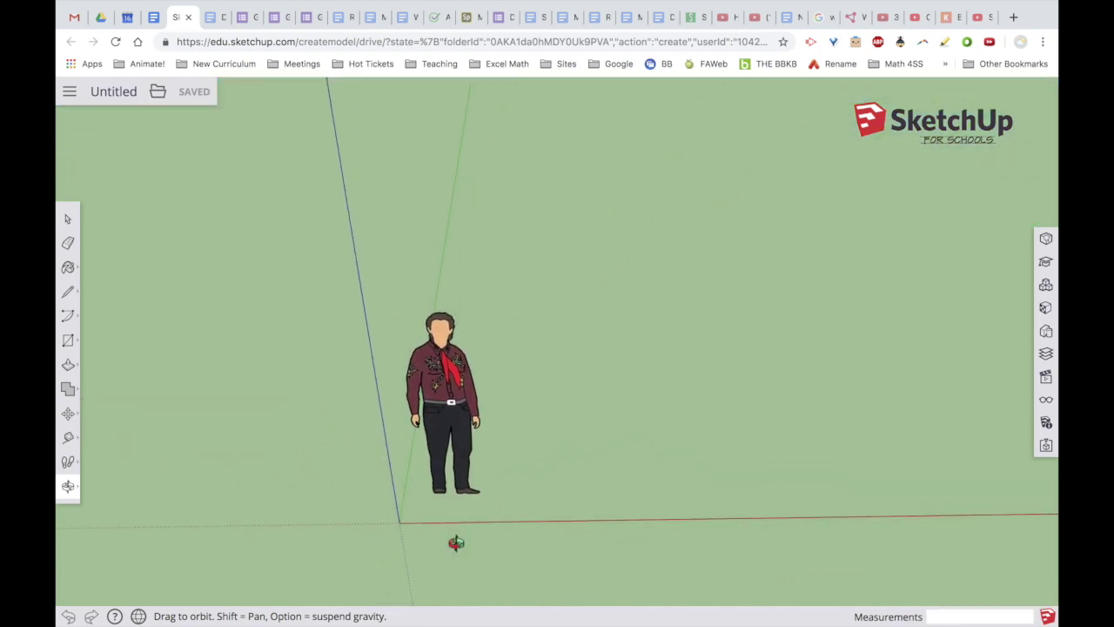
{"action": "scroll", "coordinate": [456, 543], "scroll_direction": "down", "scroll_amount": 5}
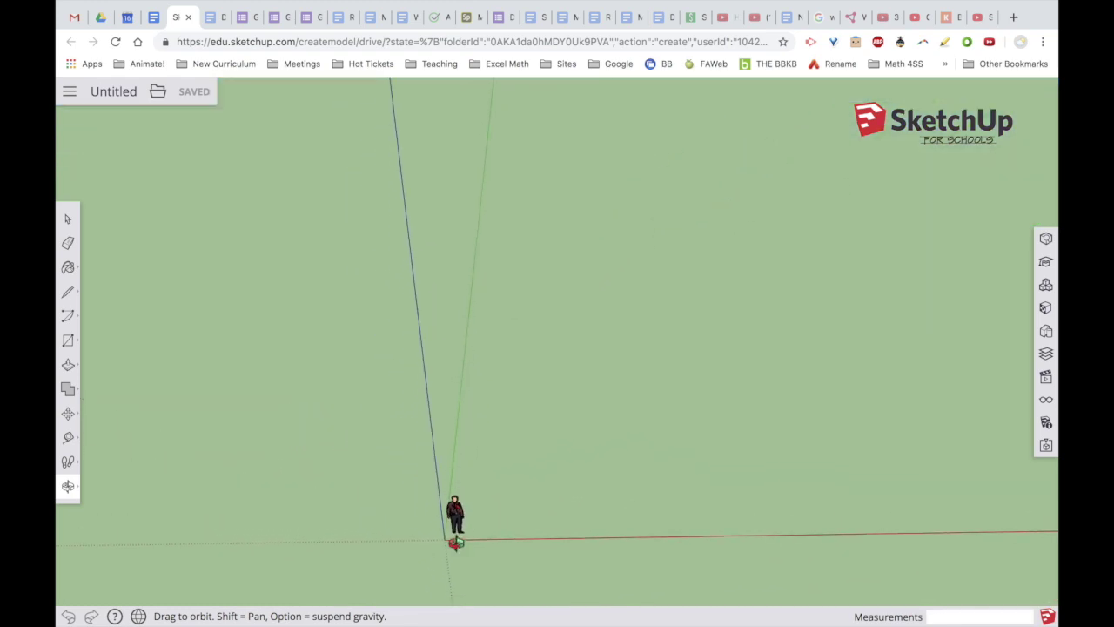
{"action": "scroll", "coordinate": [456, 542], "scroll_direction": "up", "scroll_amount": 3}
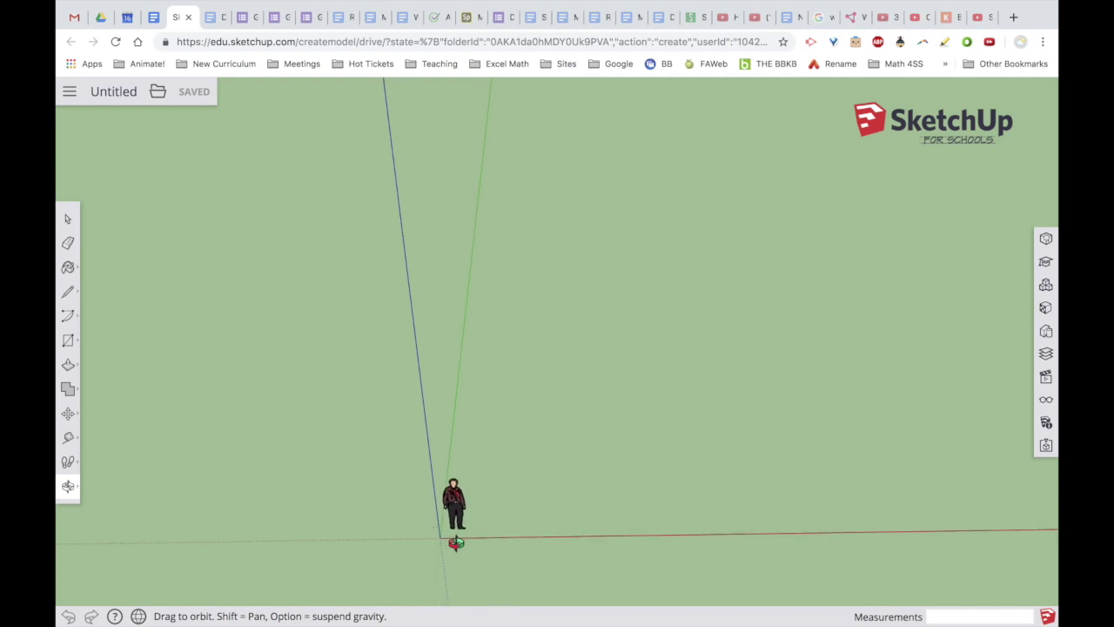
{"action": "left_click", "coordinate": [68, 487]}
{"action": "left_click", "coordinate": [73, 493]}
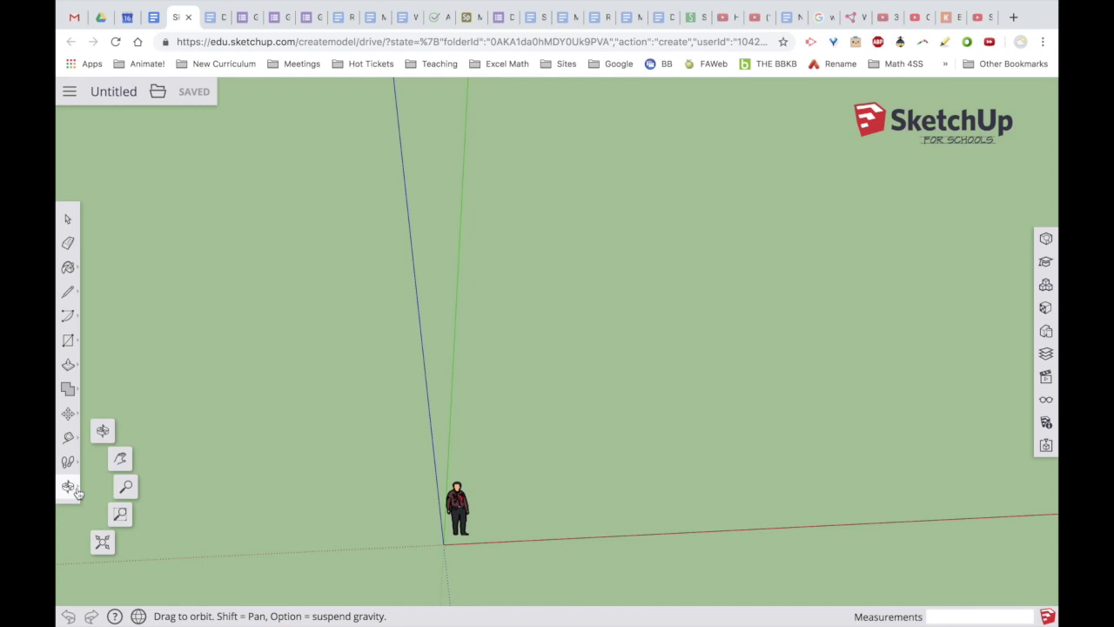
{"action": "left_click", "coordinate": [119, 459]}
{"action": "left_click_drag", "start_coordinate": [670, 448], "coordinate": [485, 508]}
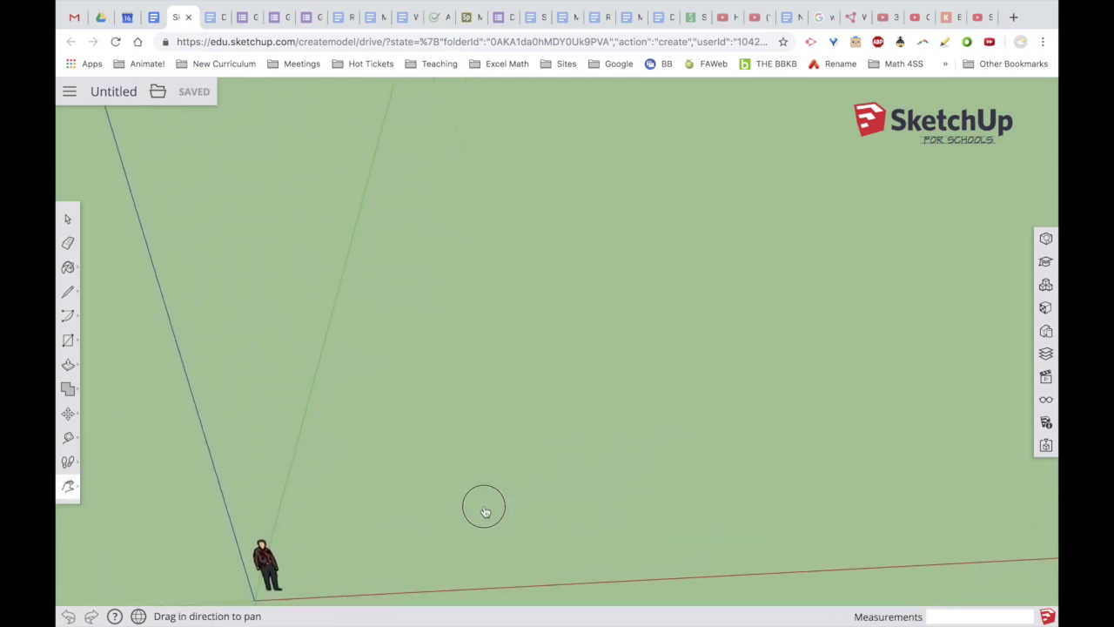
{"action": "left_click", "coordinate": [73, 485]}
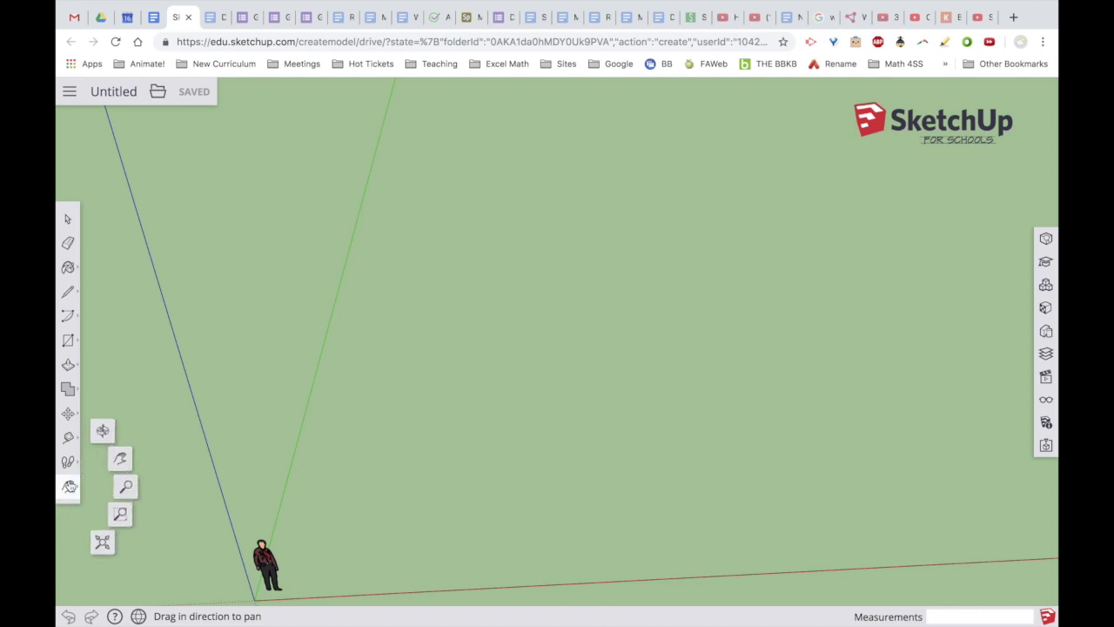
{"action": "left_click", "coordinate": [119, 430]}
{"action": "left_click_drag", "start_coordinate": [566, 360], "coordinate": [551, 499]}
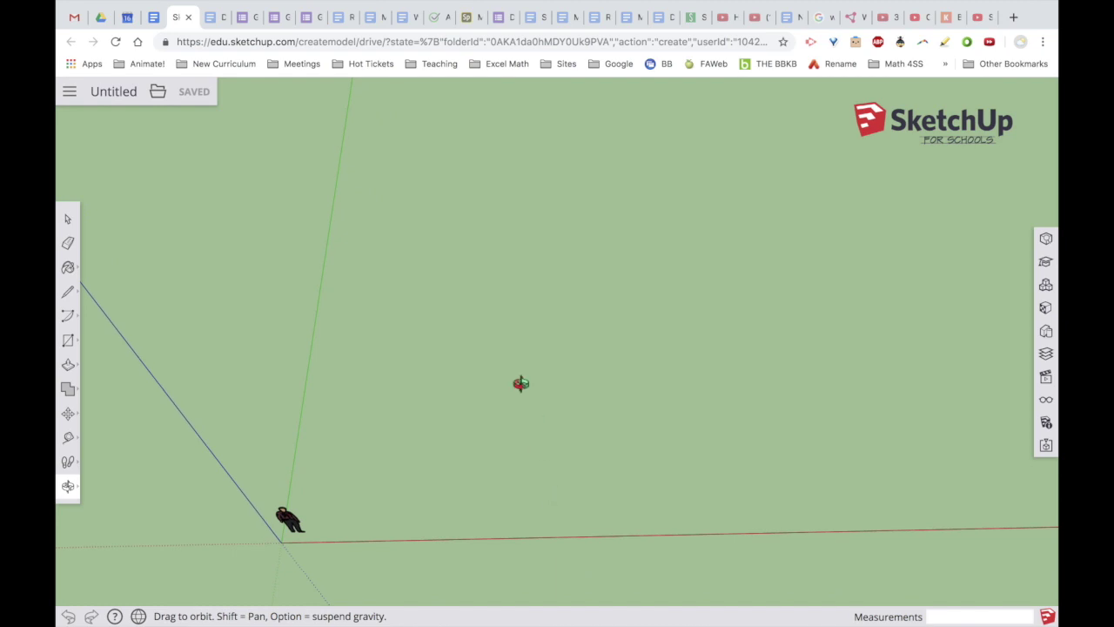
Switch to Keynote, examine the hand-drawn floor plan and its room dimensions on slide 4, and return to SketchUp.
{"action": "key", "text": "super+Tab"}
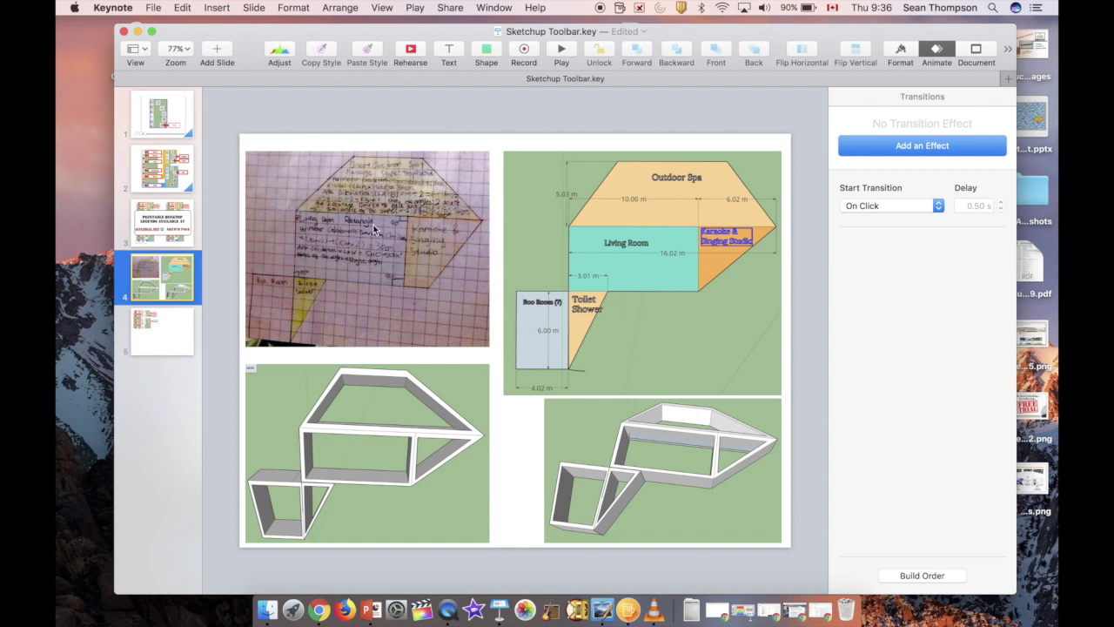
{"action": "scroll", "coordinate": [408, 245], "scroll_direction": "up", "scroll_amount": 5, "text": "ctrl"}
{"action": "scroll", "coordinate": [408, 246], "scroll_direction": "left", "scroll_amount": 4}
{"action": "scroll", "coordinate": [408, 246], "scroll_direction": "up", "scroll_amount": 2}
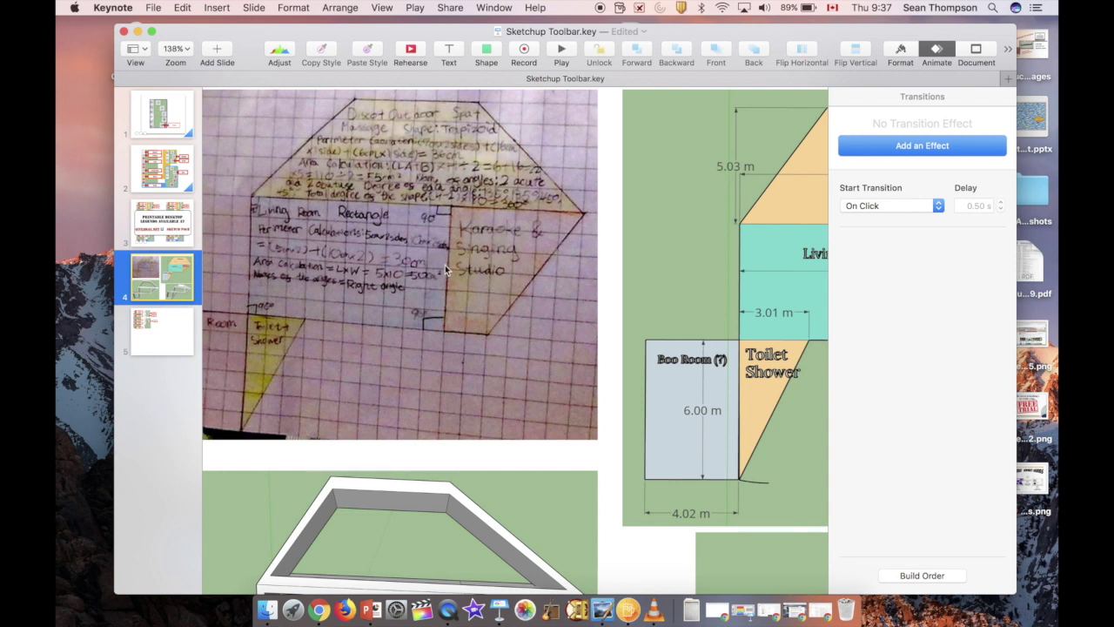
{"action": "key", "text": "ctrl+Right"}
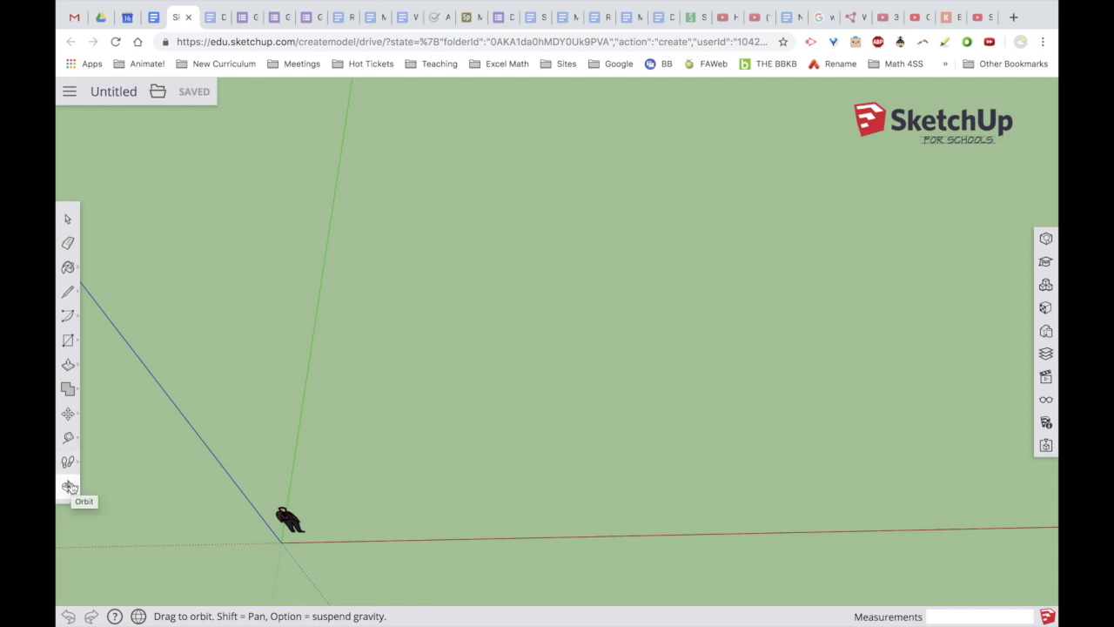
Draw a closed 10 m by 6 m rectangle on the ground with lines along the red and green axes.
{"action": "left_click", "coordinate": [67, 292]}
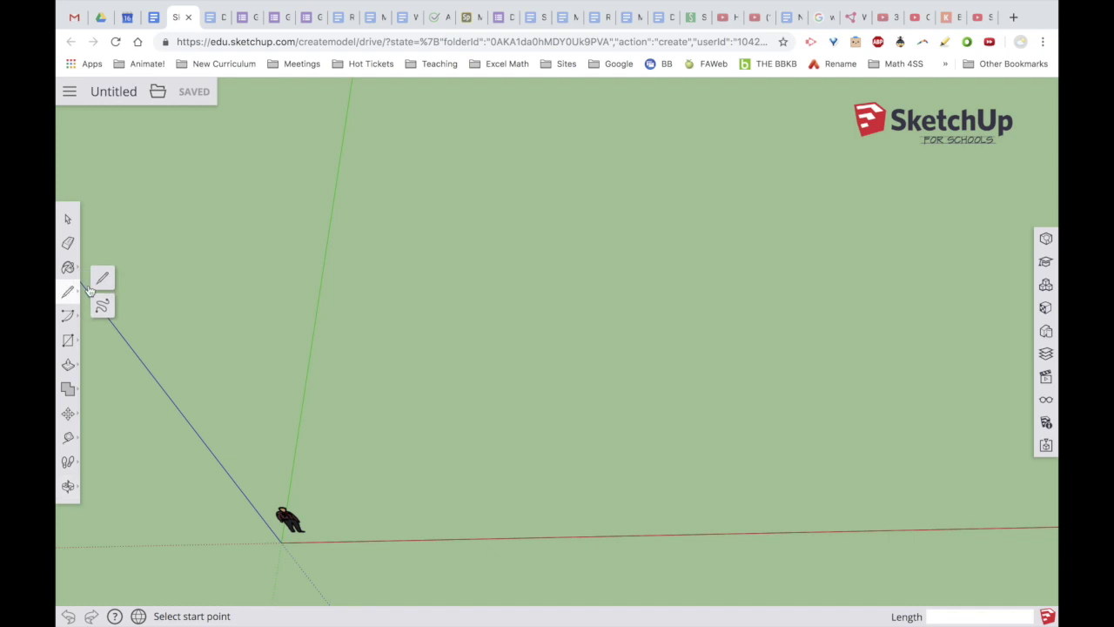
{"action": "left_click", "coordinate": [365, 290]}
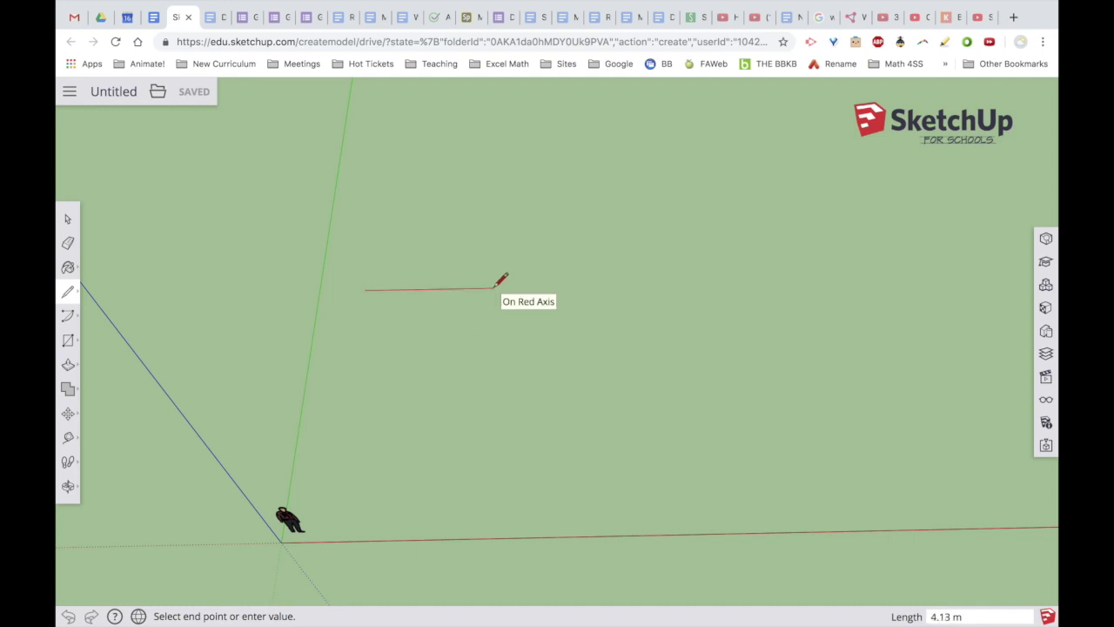
{"action": "type", "text": "10"}
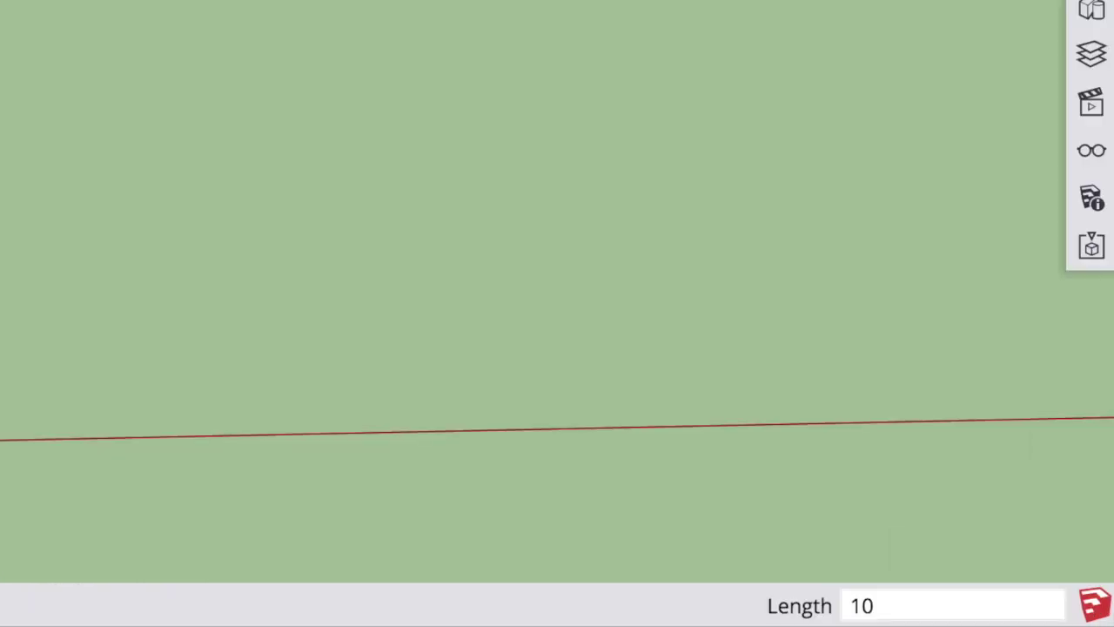
{"action": "key", "text": "Return"}
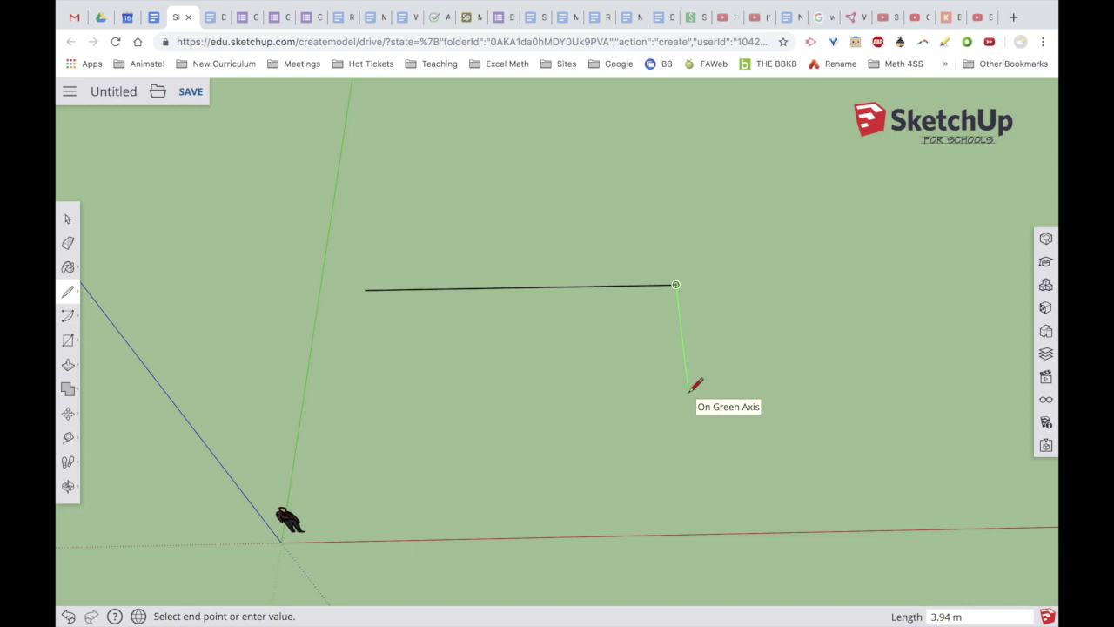
{"action": "type", "text": "6"}
{"action": "key", "text": "Return"}
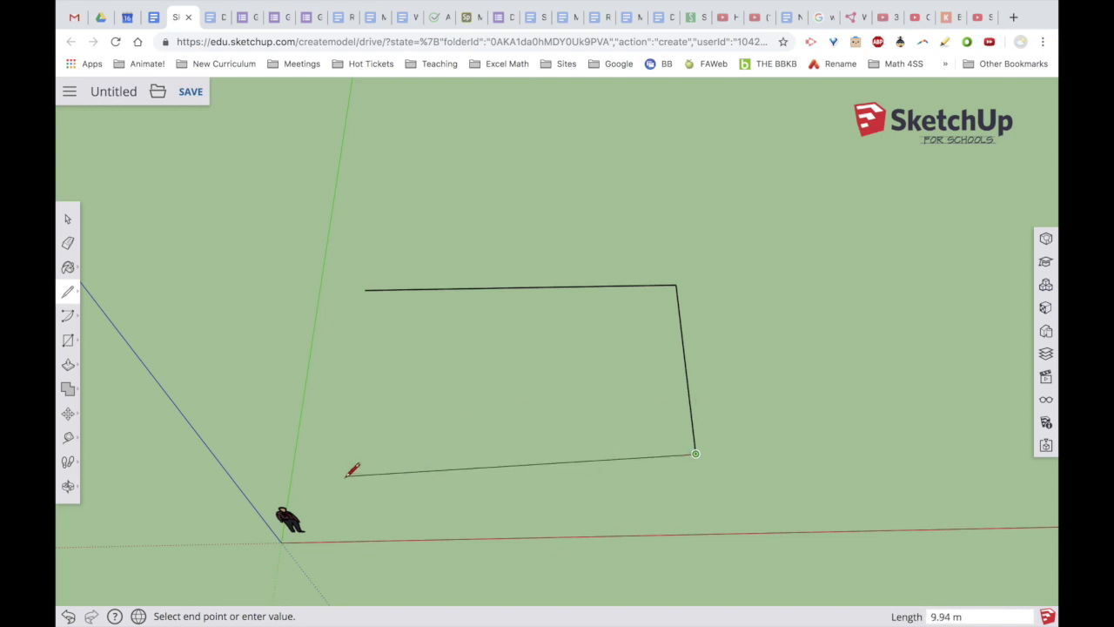
{"action": "type", "text": "10"}
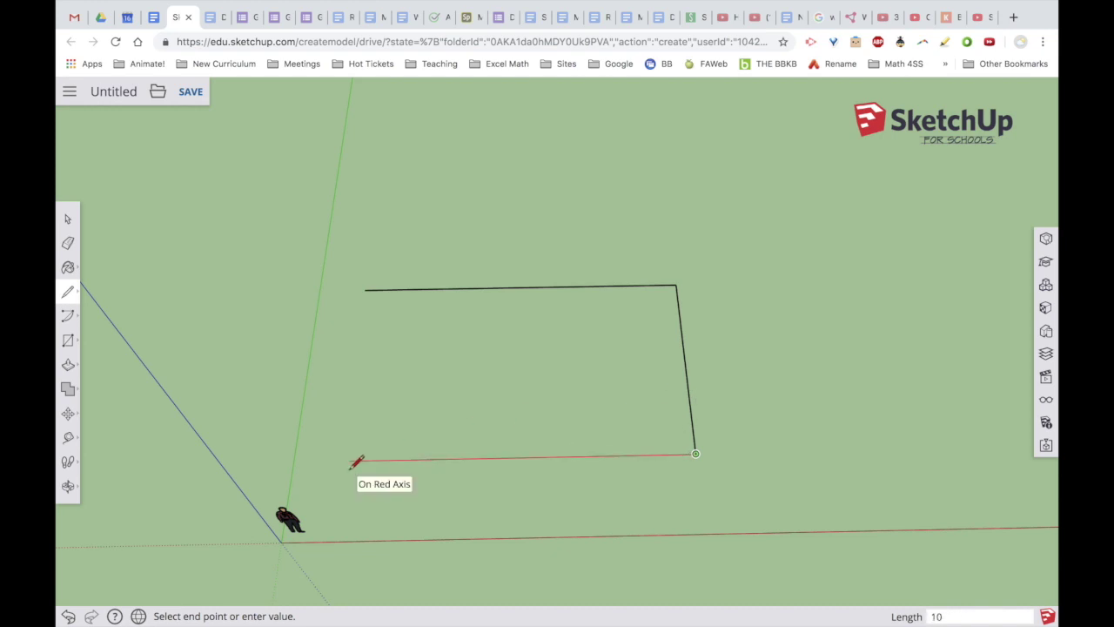
{"action": "key", "text": "Return"}
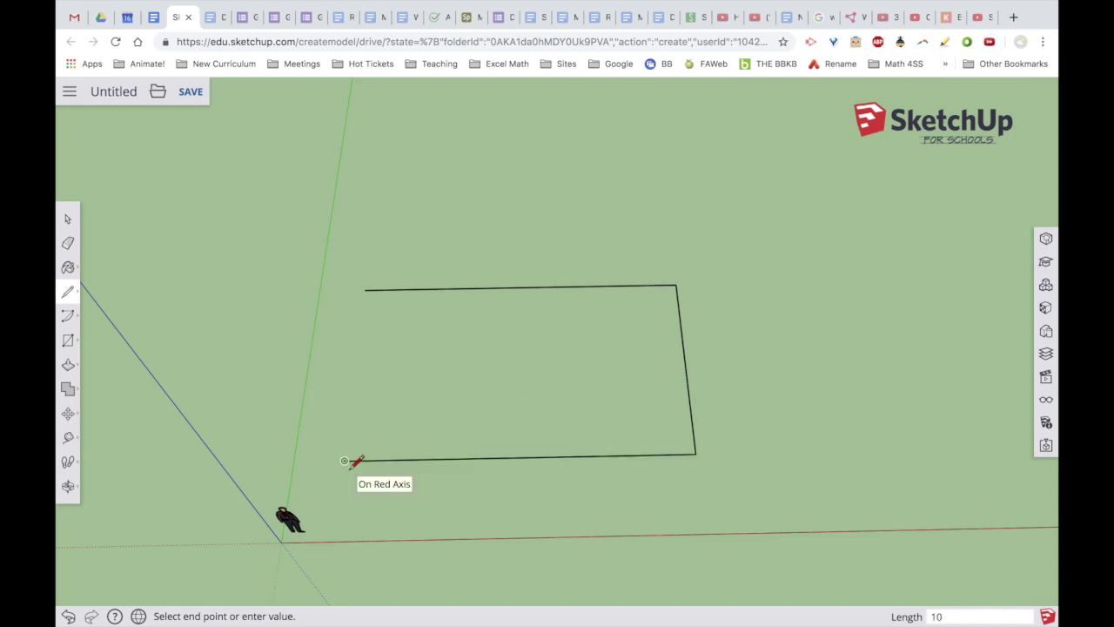
{"action": "left_click", "coordinate": [364, 289]}
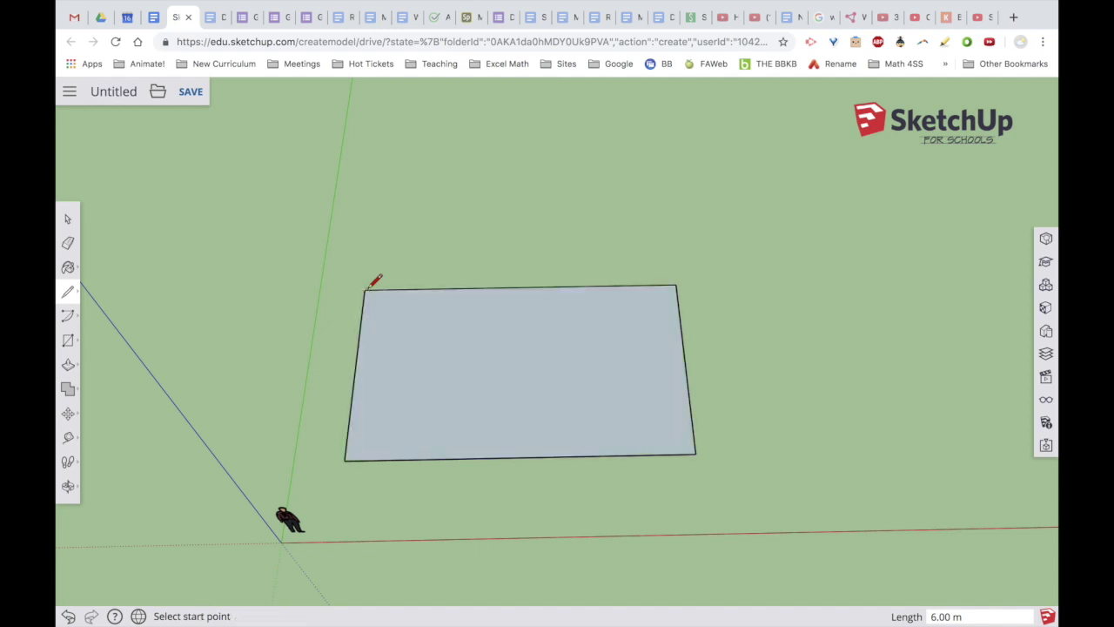
Consult the floor plan and draw the trapezoid's long base as a line parallel to the red axis, beyond the rectangle's far edge.
{"action": "key", "text": "ctrl+Left"}
{"action": "left_click", "coordinate": [500, 224]}
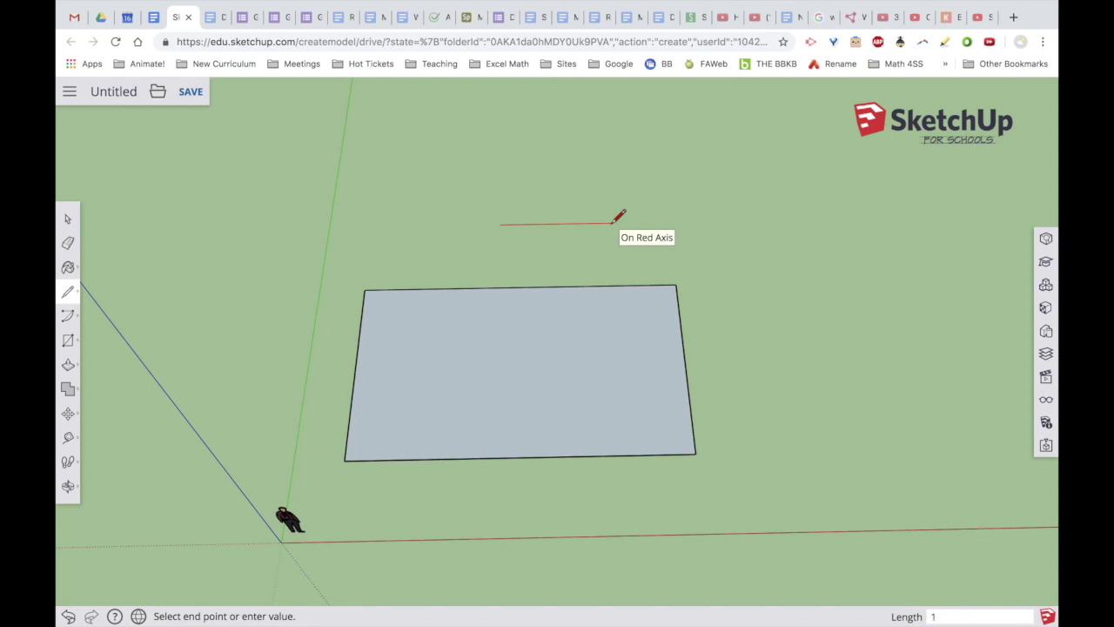
{"action": "key", "text": "Return"}
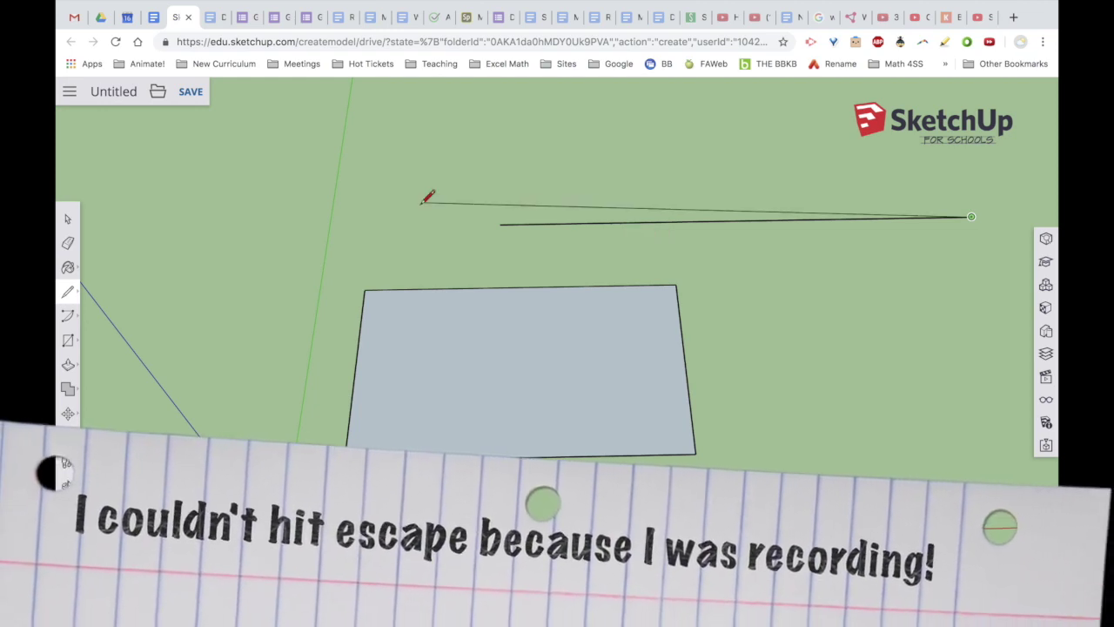
{"action": "left_click", "coordinate": [68, 220]}
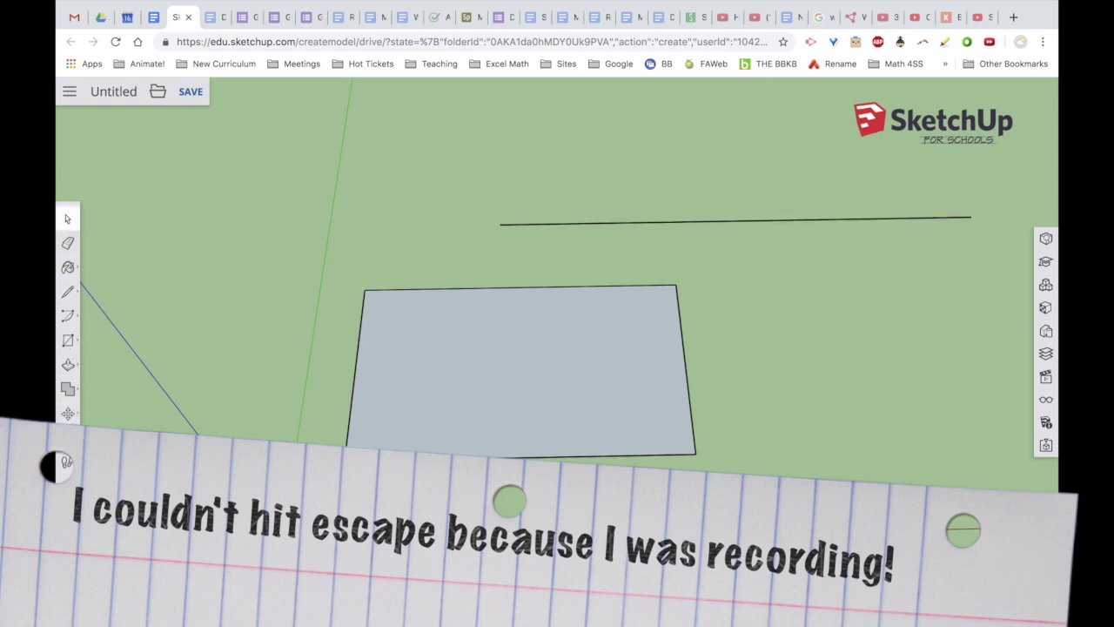
Create a 135° protractor guide through the left end of the separate base line, sloping up and inward.
{"action": "left_click", "coordinate": [69, 437]}
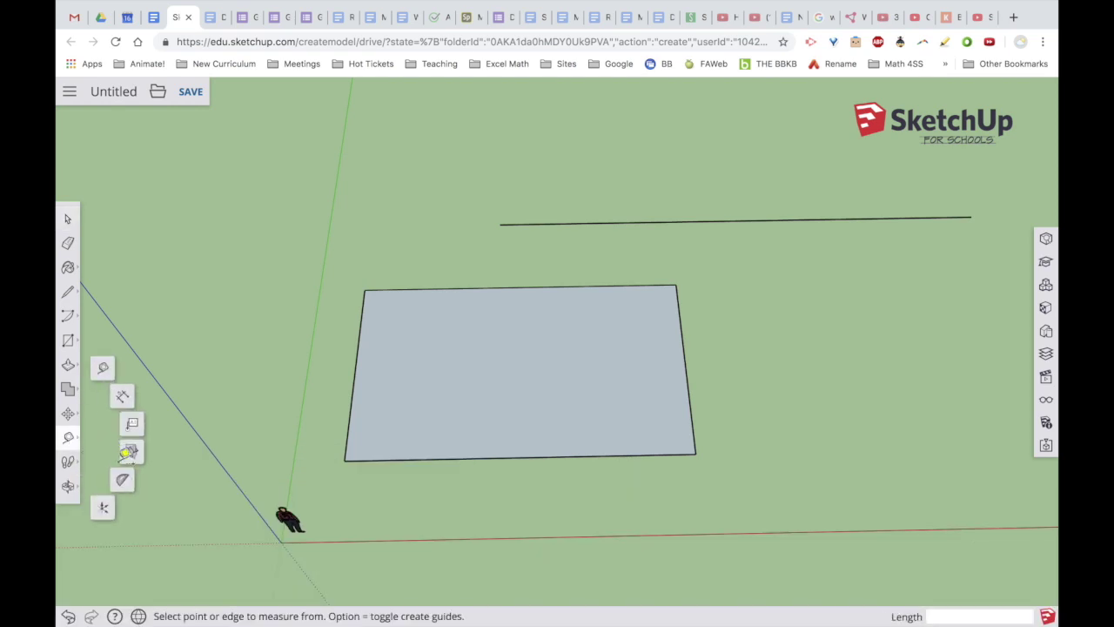
{"action": "left_click", "coordinate": [124, 482]}
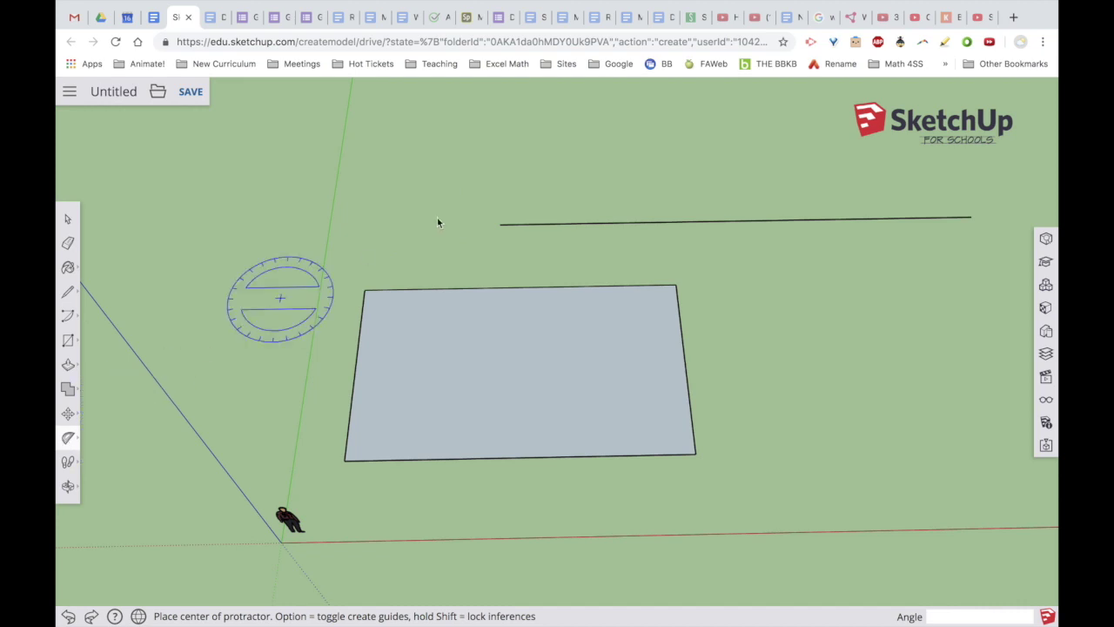
{"action": "left_click", "coordinate": [500, 226]}
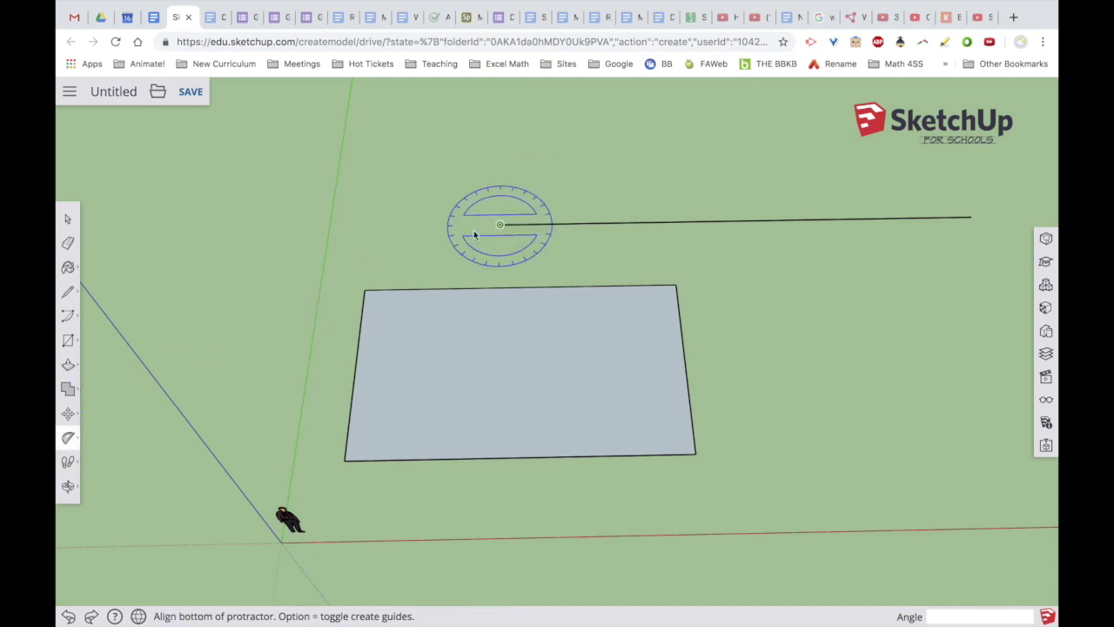
{"action": "left_click", "coordinate": [412, 230]}
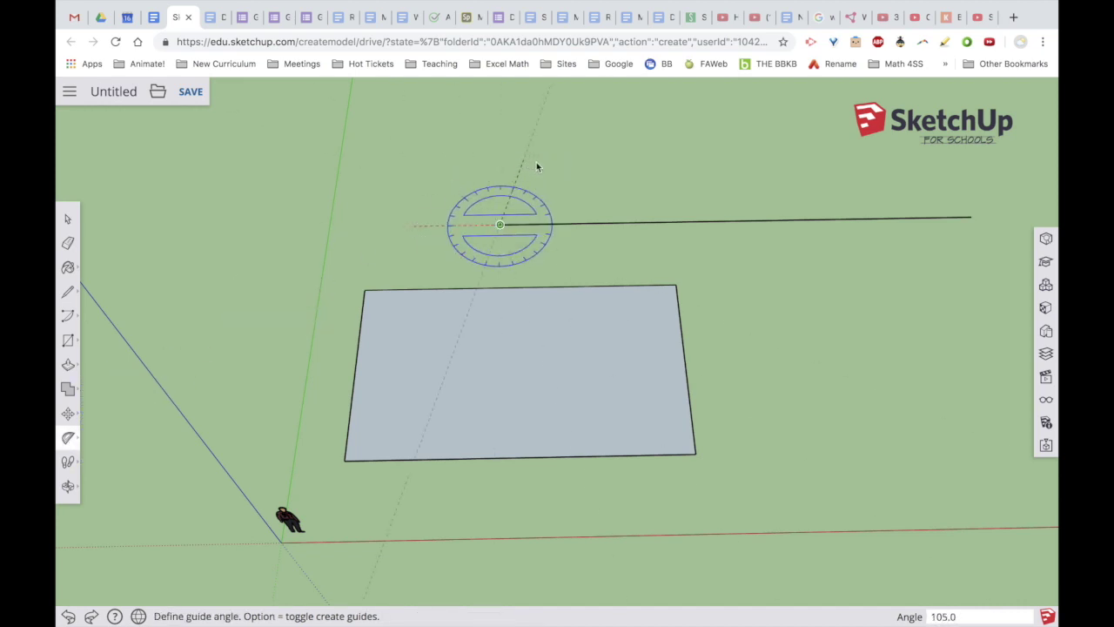
{"action": "left_click", "coordinate": [538, 167]}
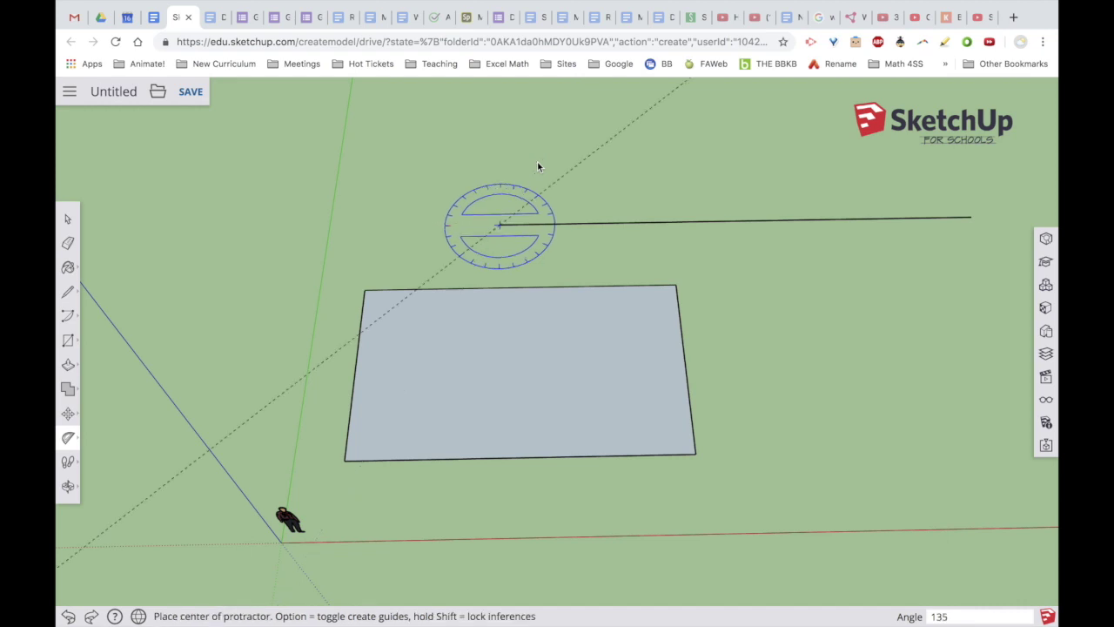
Create a matching 135° protractor guide through the right end of the base line, crossing the first guide.
{"action": "left_click", "coordinate": [972, 220]}
{"action": "left_click", "coordinate": [1024, 221]}
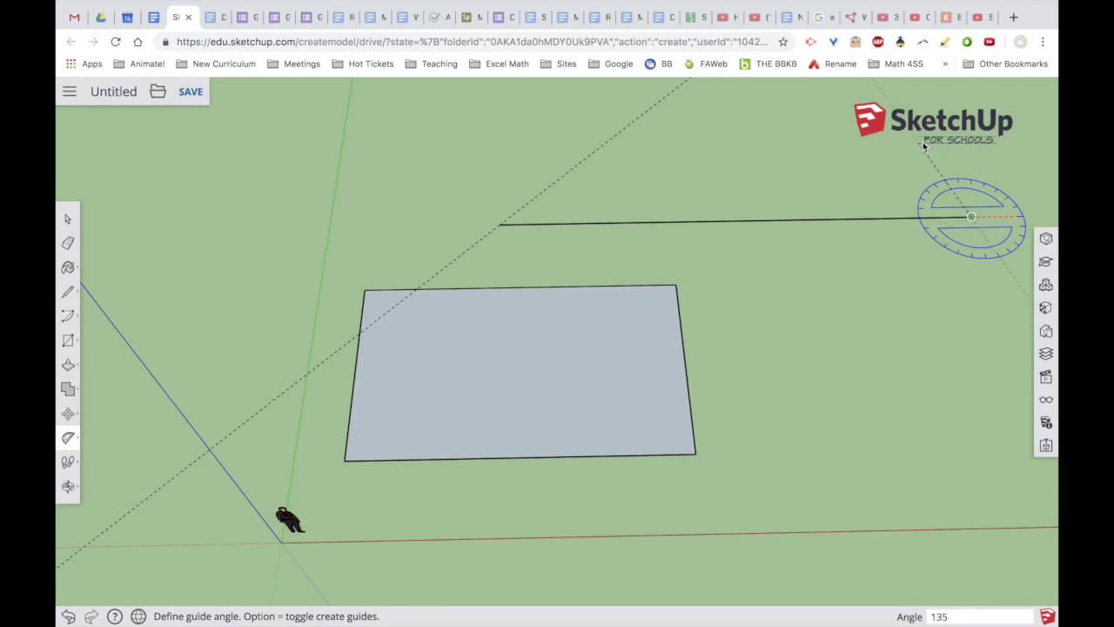
{"action": "left_click", "coordinate": [925, 146]}
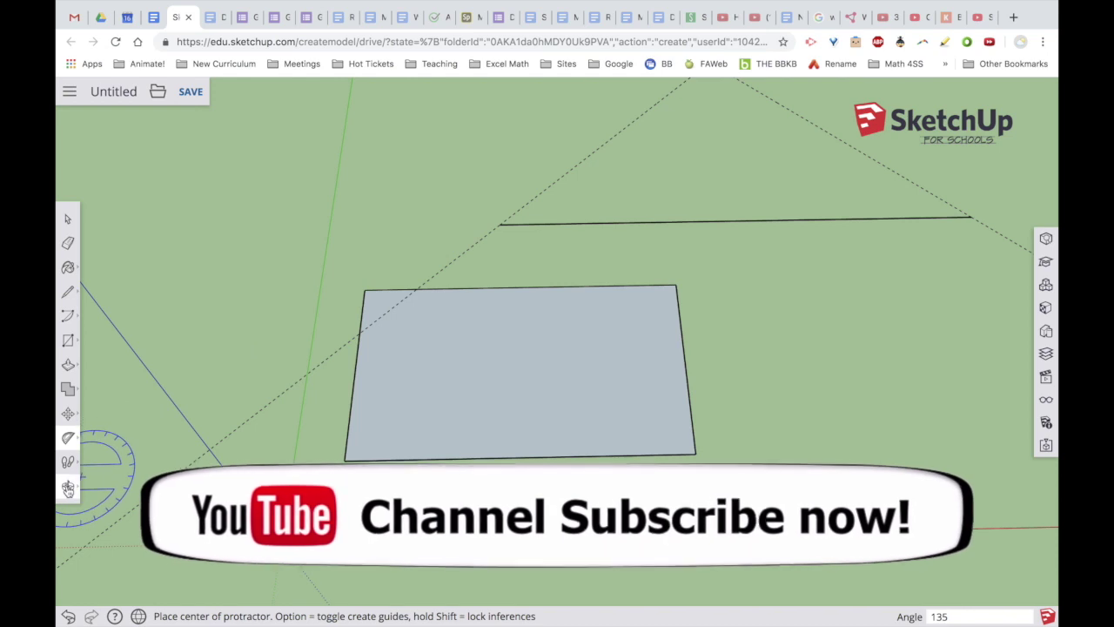
Draw the trapezoid's short base, about 10 m long and parallel to the red axis, starting on the left angle guide.
{"action": "left_click", "coordinate": [68, 488]}
{"action": "left_click", "coordinate": [116, 459]}
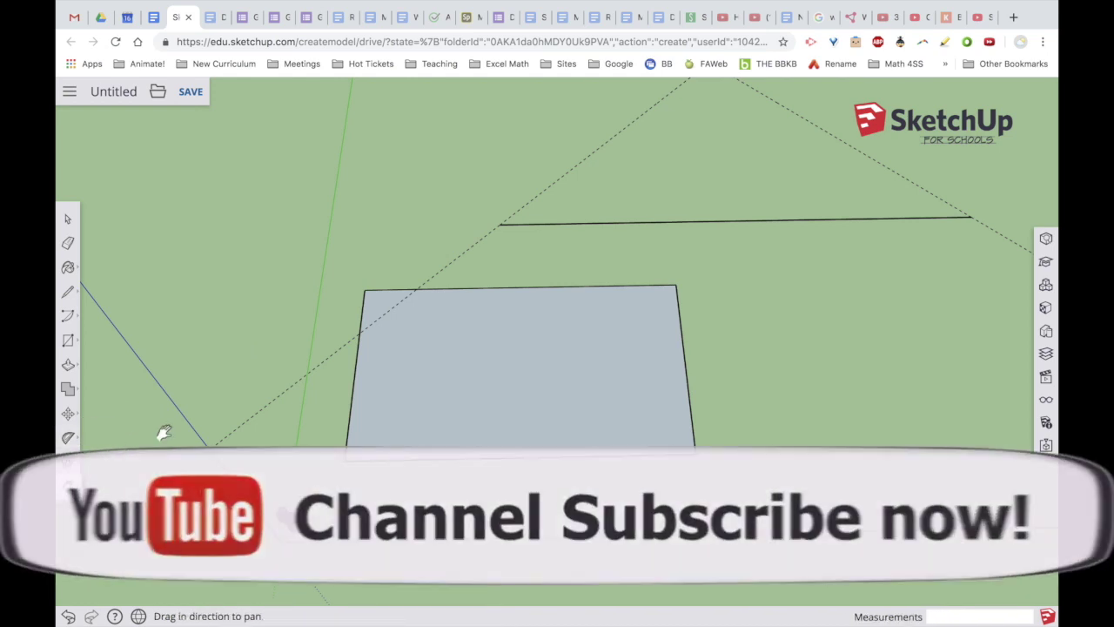
{"action": "left_click_drag", "start_coordinate": [698, 286], "coordinate": [581, 432]}
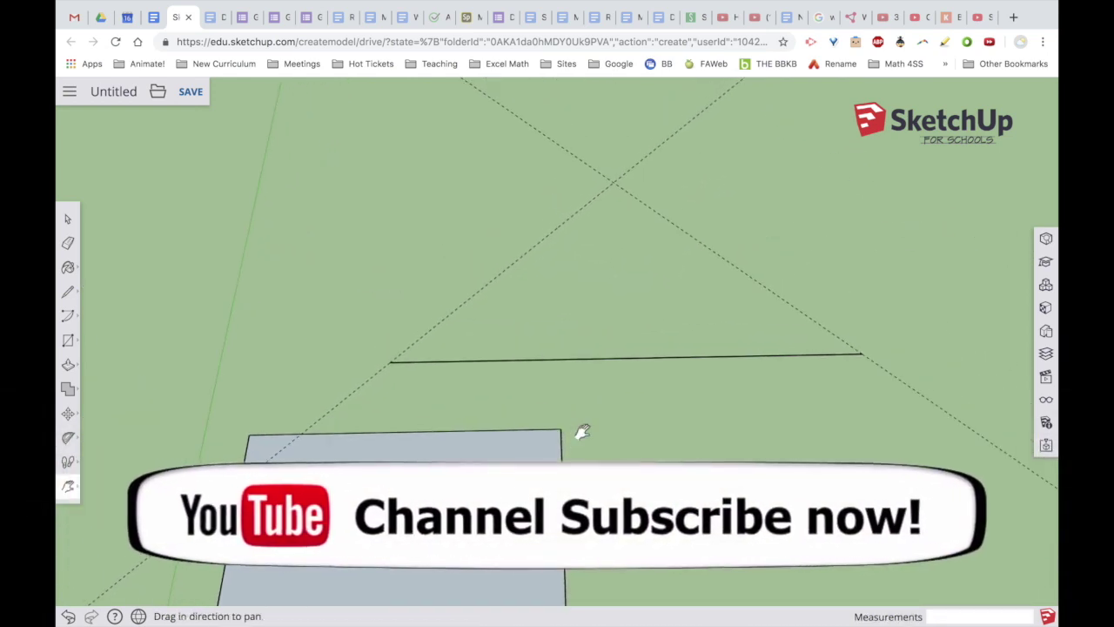
{"action": "left_click", "coordinate": [68, 294]}
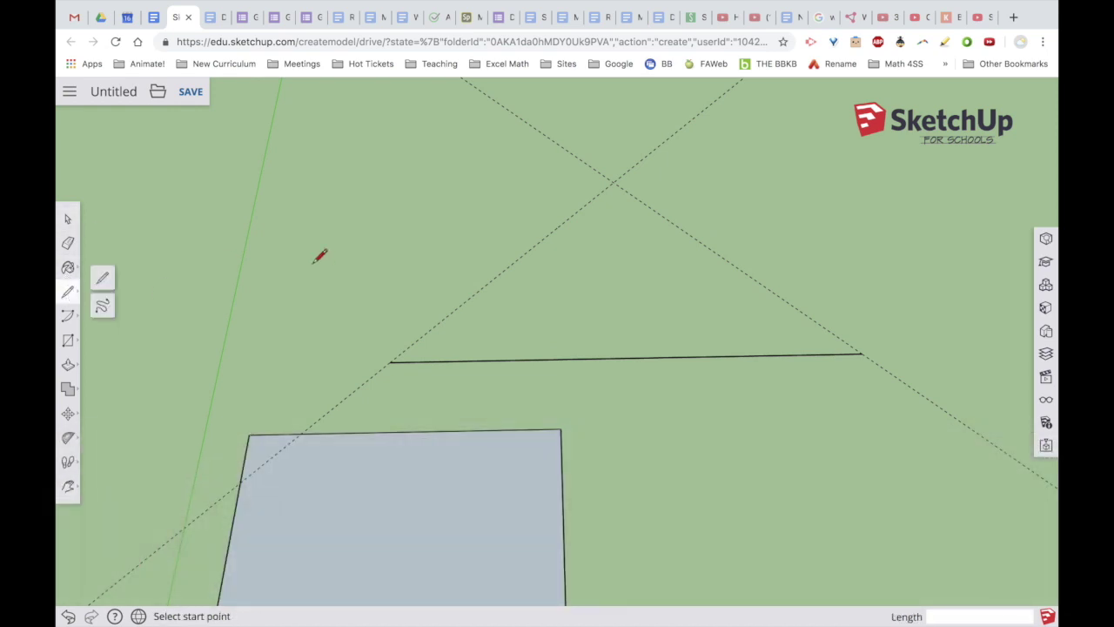
{"action": "left_click", "coordinate": [514, 262]}
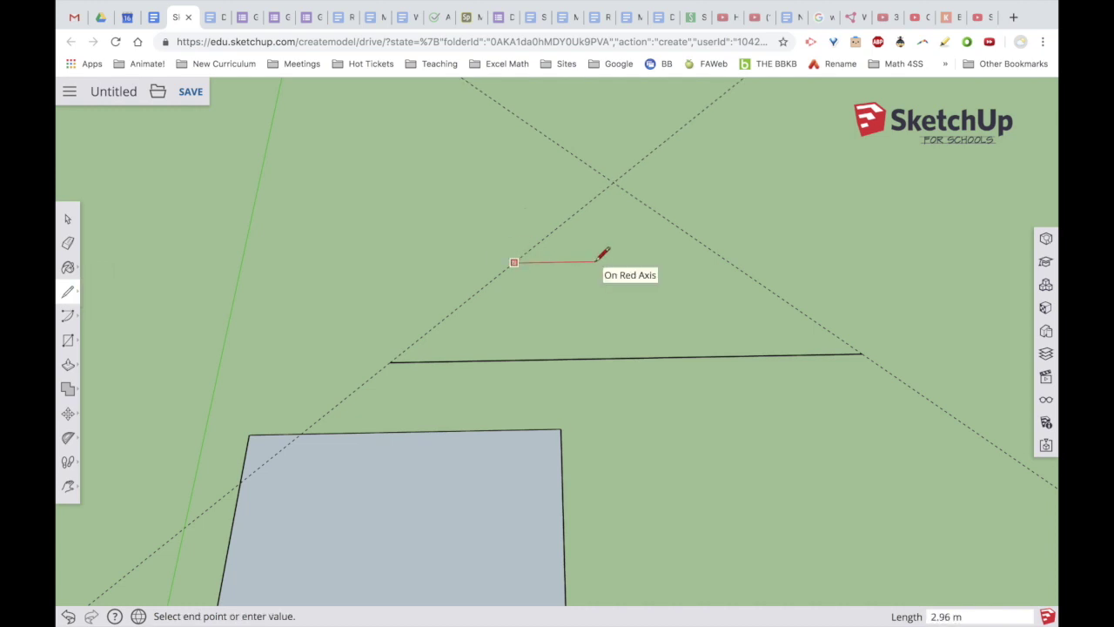
{"action": "key", "text": "Return"}
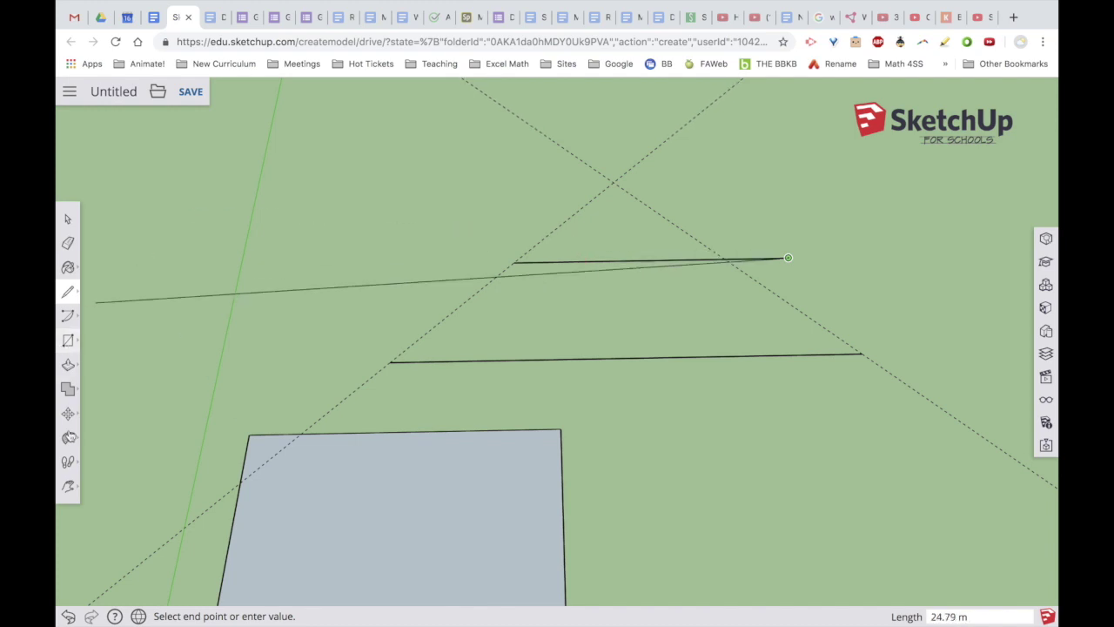
Move the short base about 1.7 m toward the long base so its ends meet the two angle guides.
{"action": "left_click", "coordinate": [68, 415]}
{"action": "left_click", "coordinate": [68, 218]}
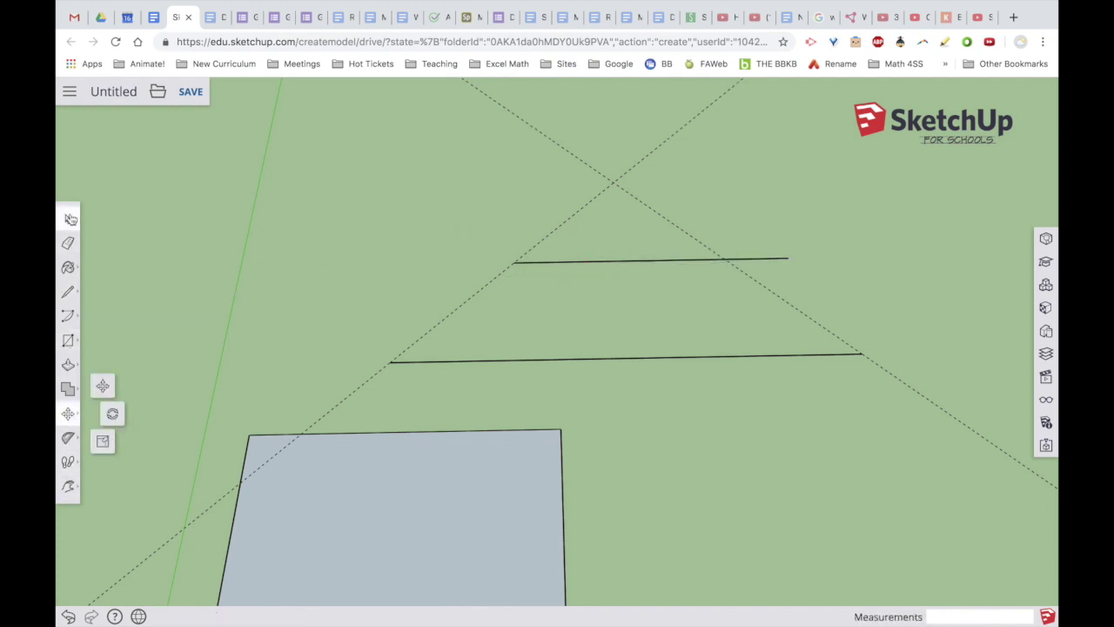
{"action": "left_click", "coordinate": [570, 261]}
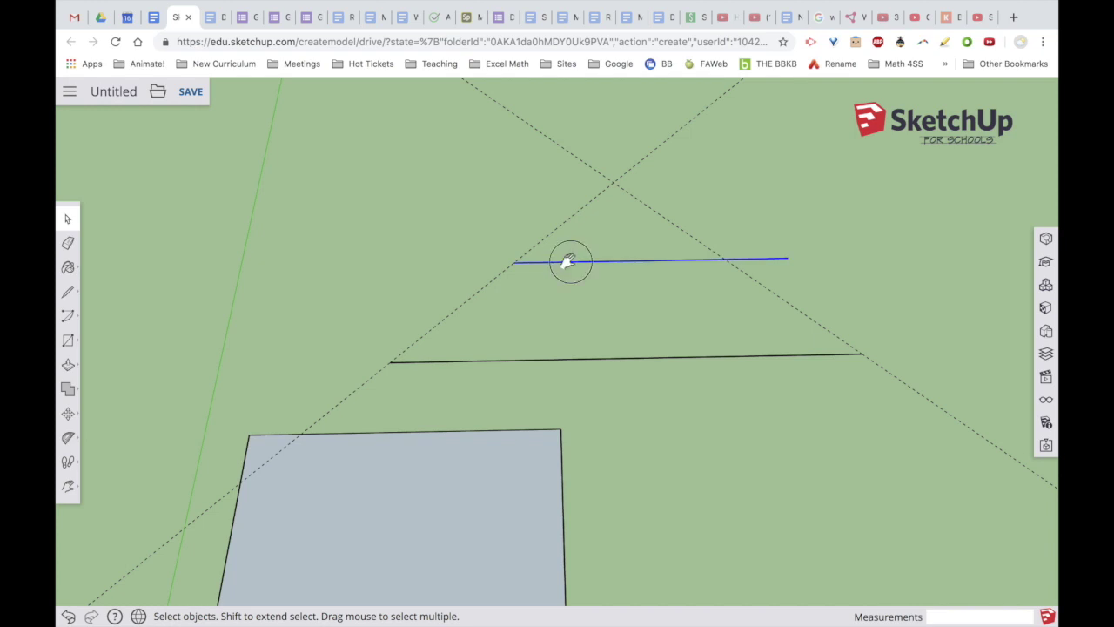
{"action": "left_click", "coordinate": [557, 263]}
{"action": "left_click", "coordinate": [68, 415]}
{"action": "left_click", "coordinate": [104, 386]}
{"action": "left_click", "coordinate": [581, 261]}
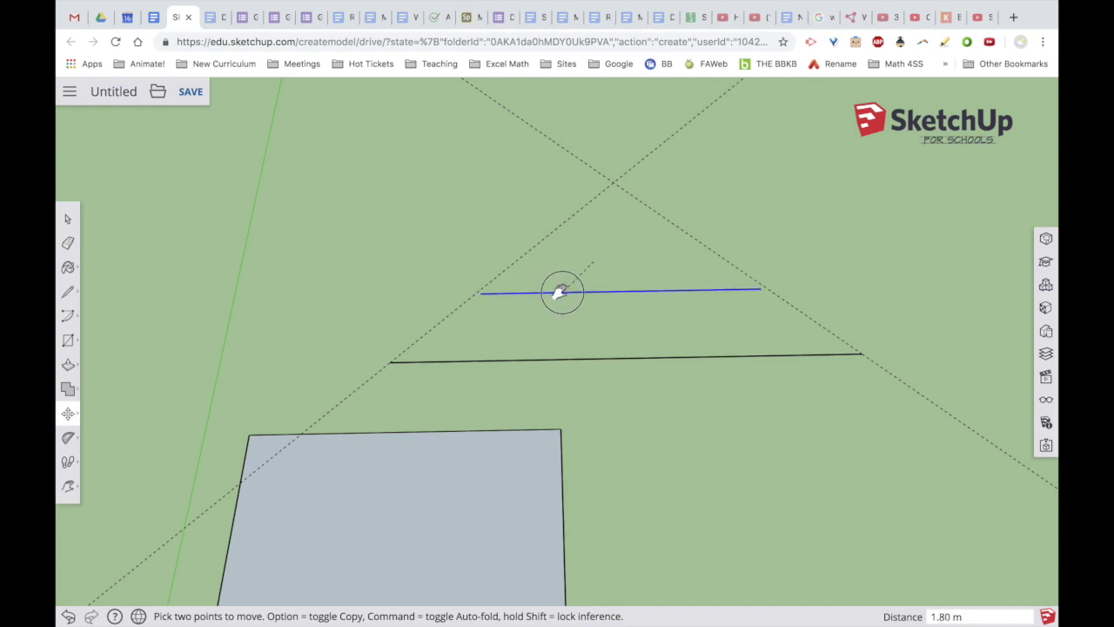
{"action": "left_click", "coordinate": [561, 289]}
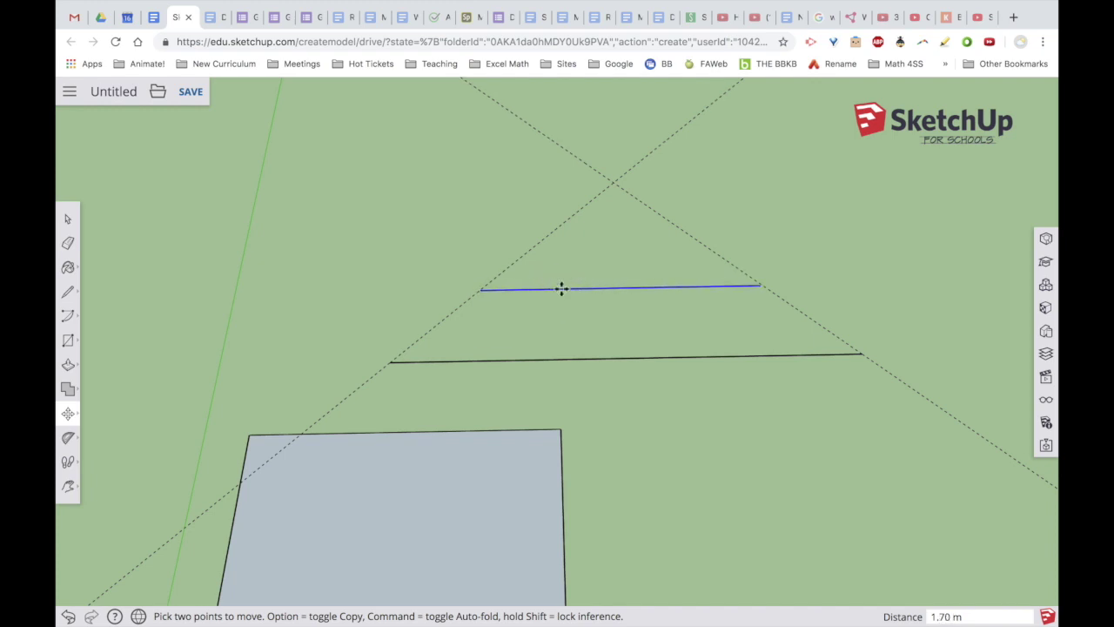
Close the trapezoid with lines along both angle guides and its short base, connecting the ends of the two bases.
{"action": "left_click", "coordinate": [68, 291]}
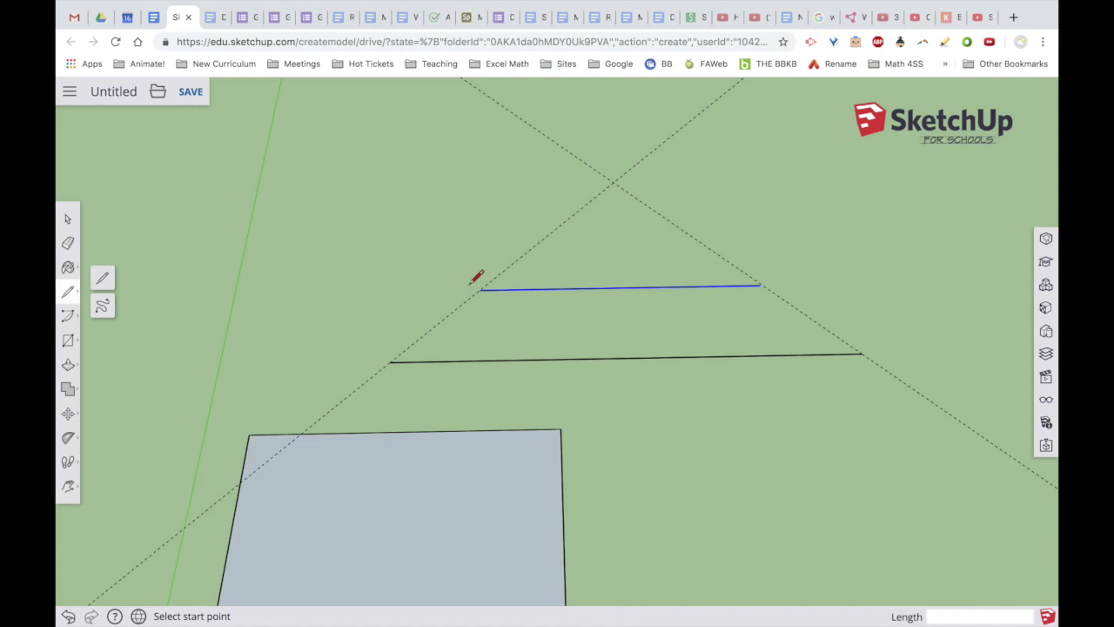
{"action": "left_click", "coordinate": [389, 362]}
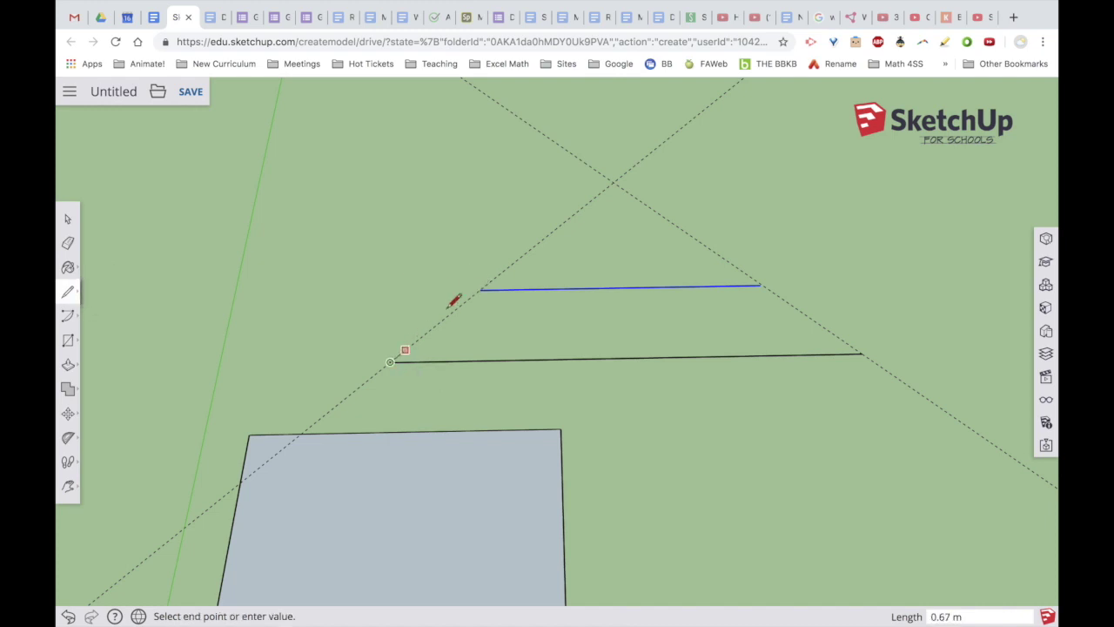
{"action": "left_click", "coordinate": [481, 289]}
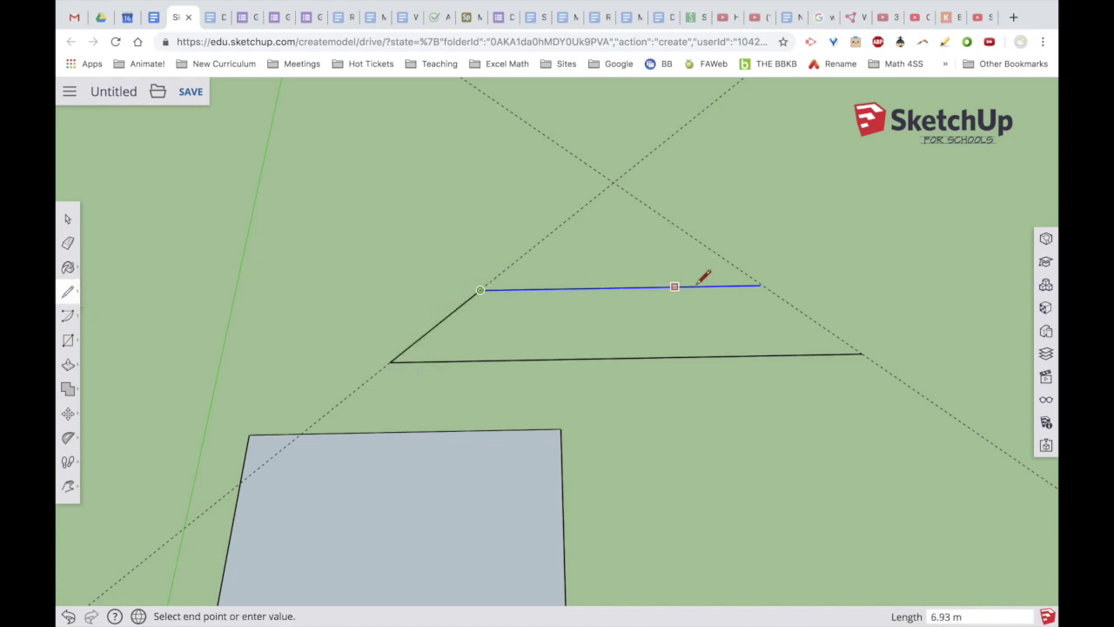
{"action": "left_click", "coordinate": [763, 285]}
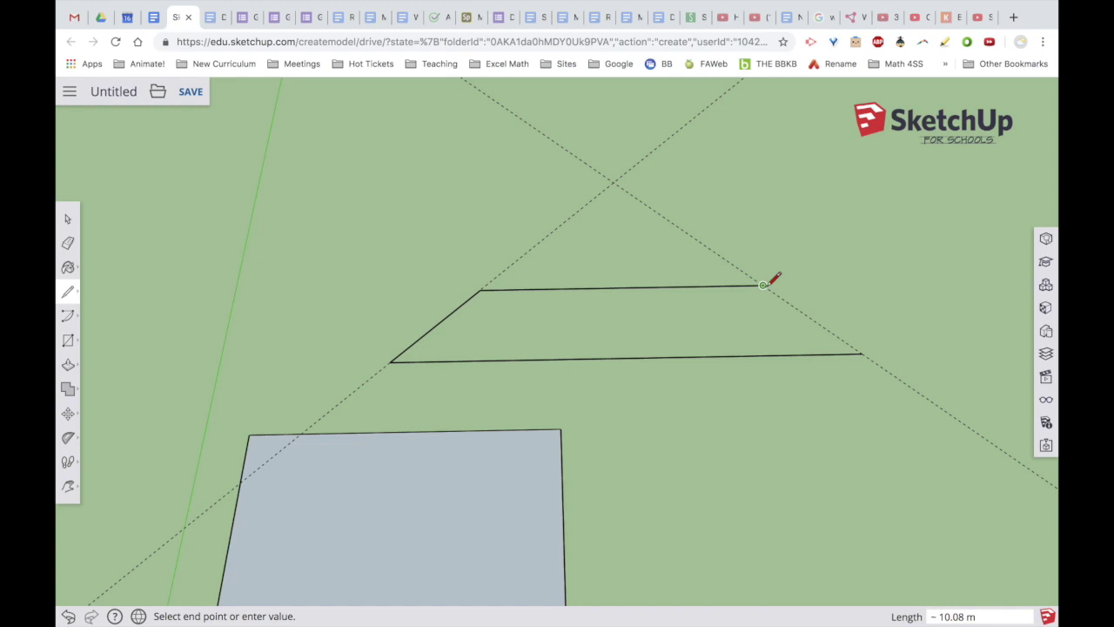
{"action": "left_click", "coordinate": [863, 353]}
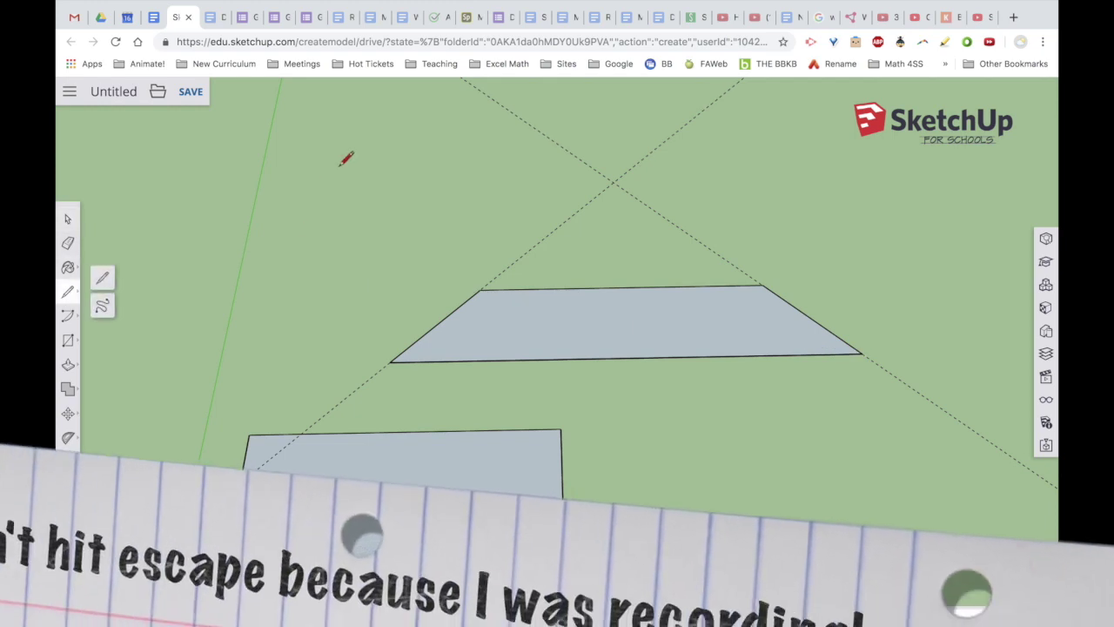
Draw a closed four-sided room beside the rectangle with sides of 6 m along red, 6 m along green and 2 m along red.
{"action": "left_click", "coordinate": [844, 383]}
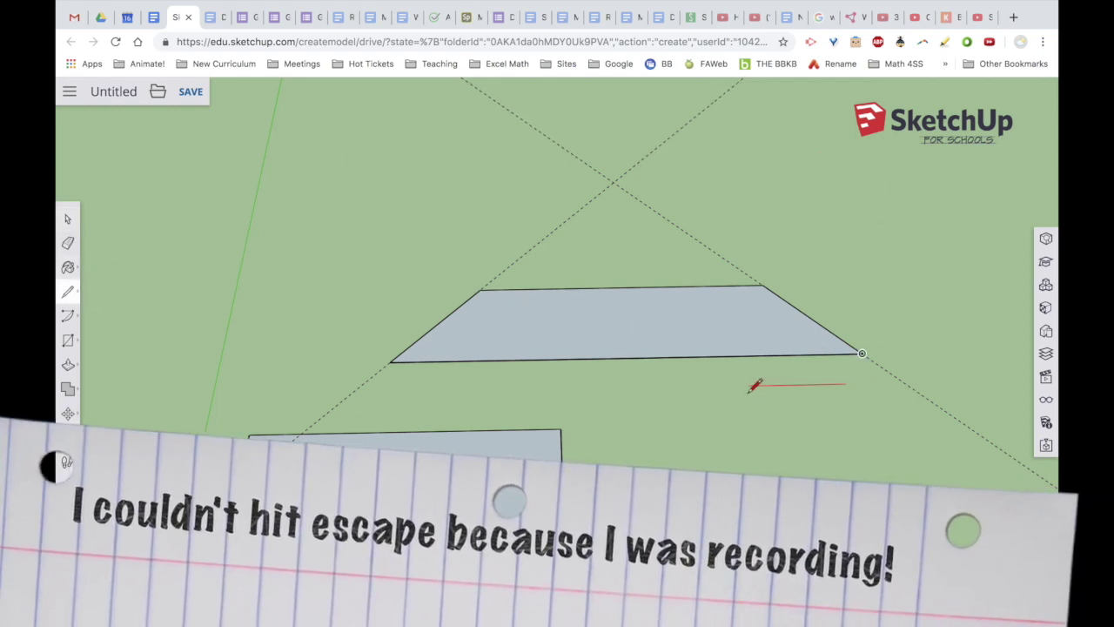
{"action": "type", "text": "6"}
{"action": "key", "text": "Return"}
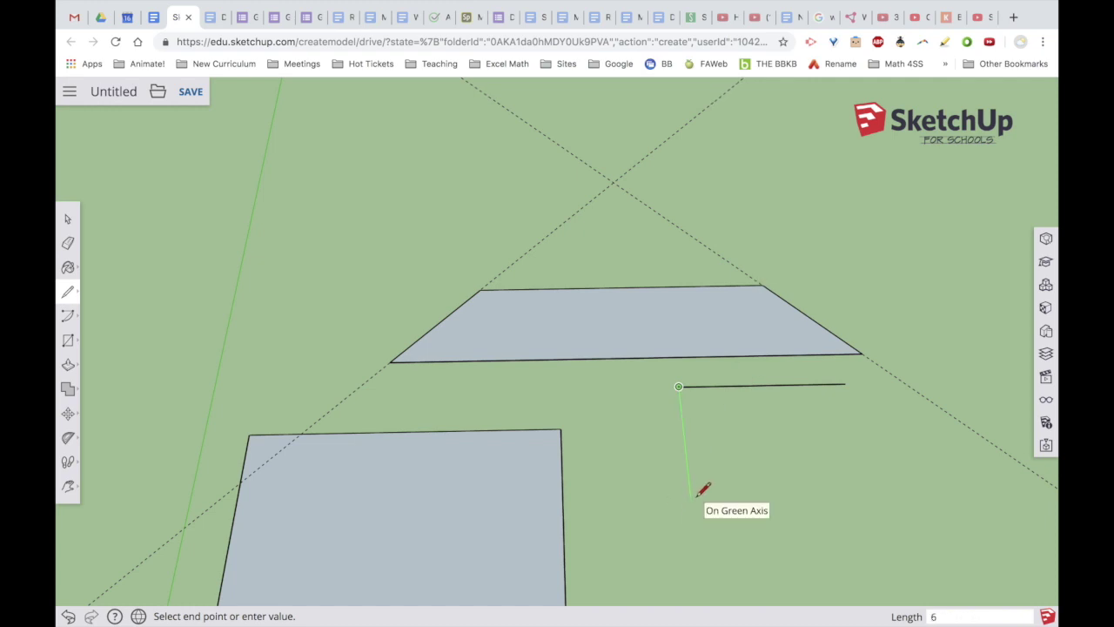
{"action": "type", "text": "6"}
{"action": "key", "text": "Return"}
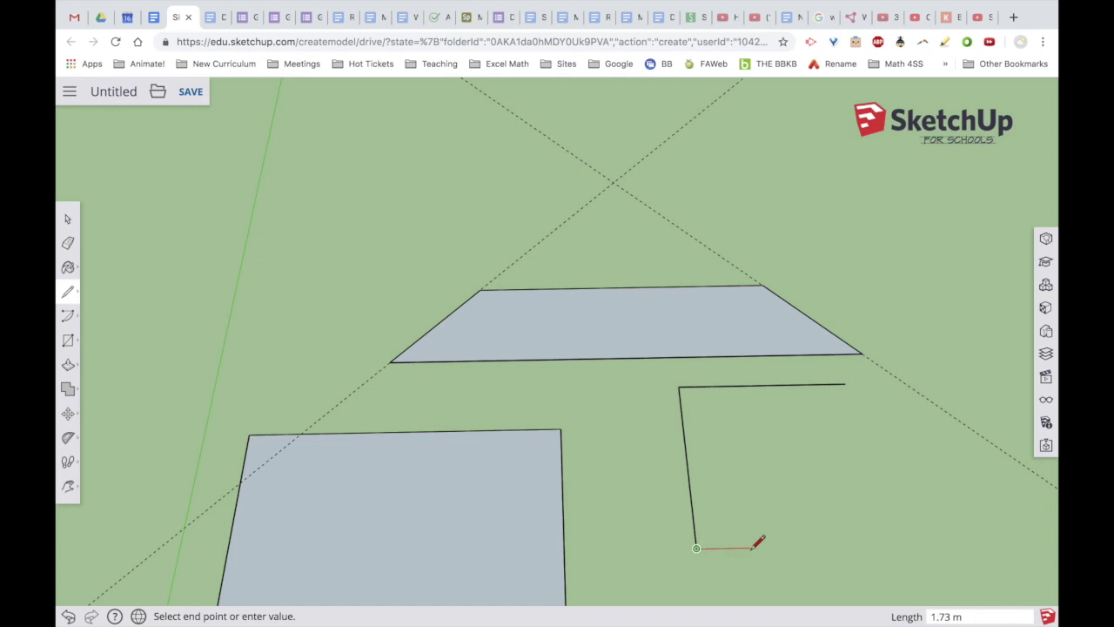
{"action": "type", "text": "2"}
{"action": "key", "text": "Return"}
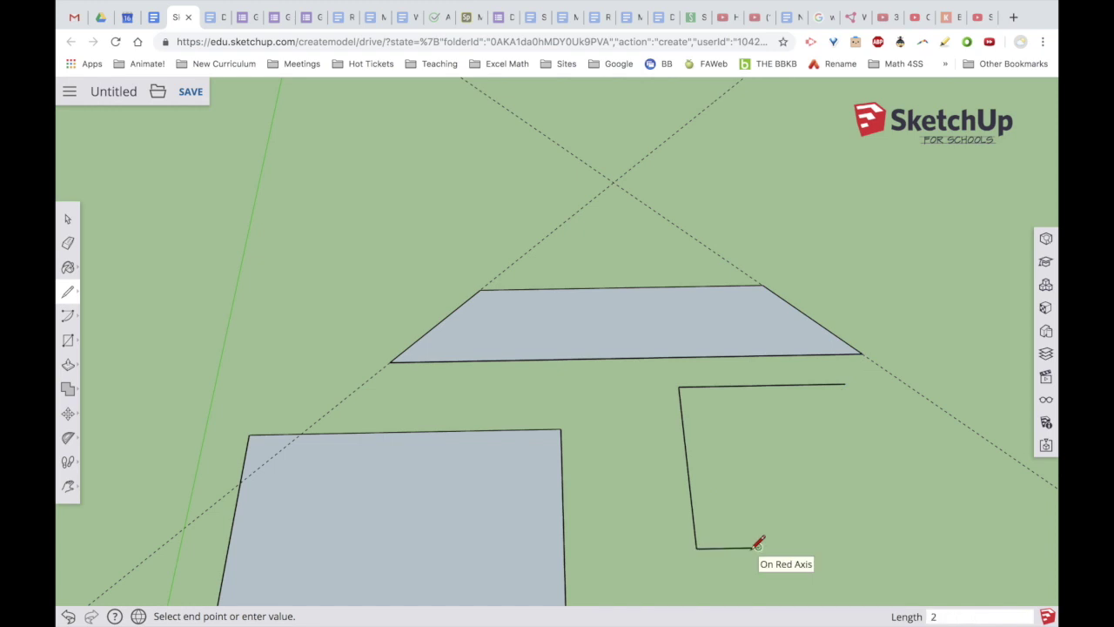
{"action": "left_click", "coordinate": [844, 383]}
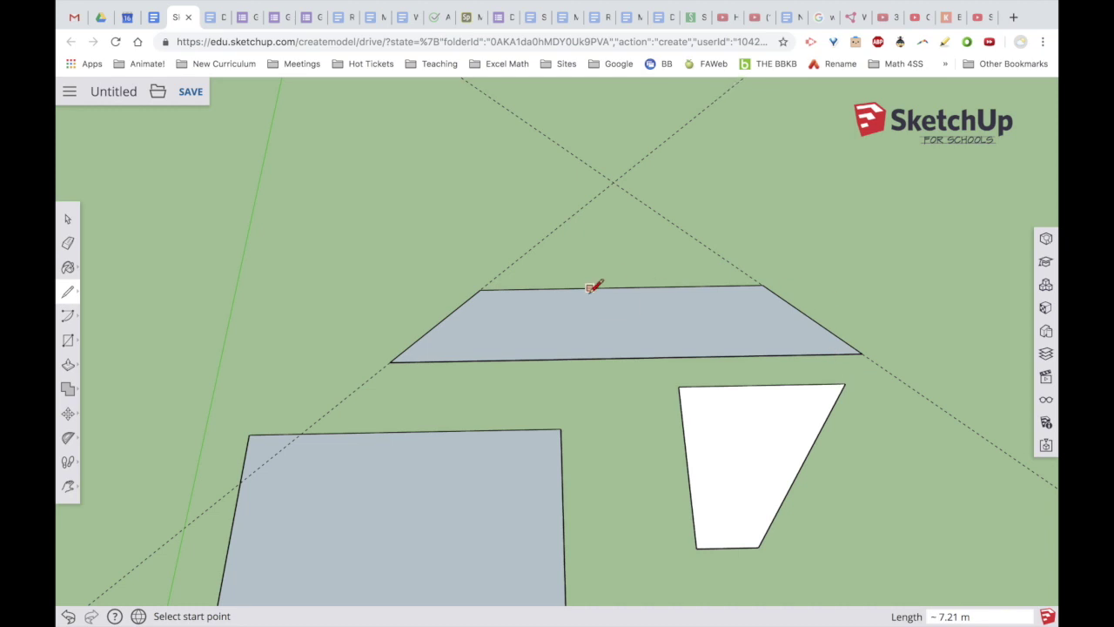
Consult the floor plan in Keynote, return to SketchUp and move the white four-sided face about 4.35 m against the rectangle's right edge.
{"action": "key", "text": "super+Tab"}
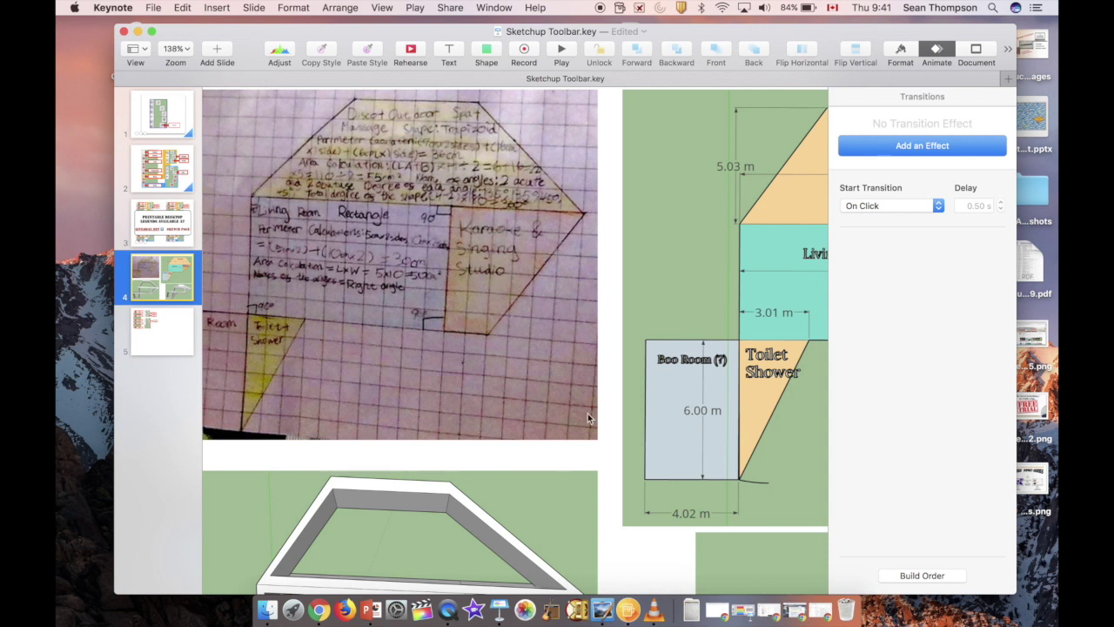
{"action": "scroll", "coordinate": [585, 413], "scroll_direction": "up", "scroll_amount": 3, "text": "ctrl"}
{"action": "key", "text": "super+Tab"}
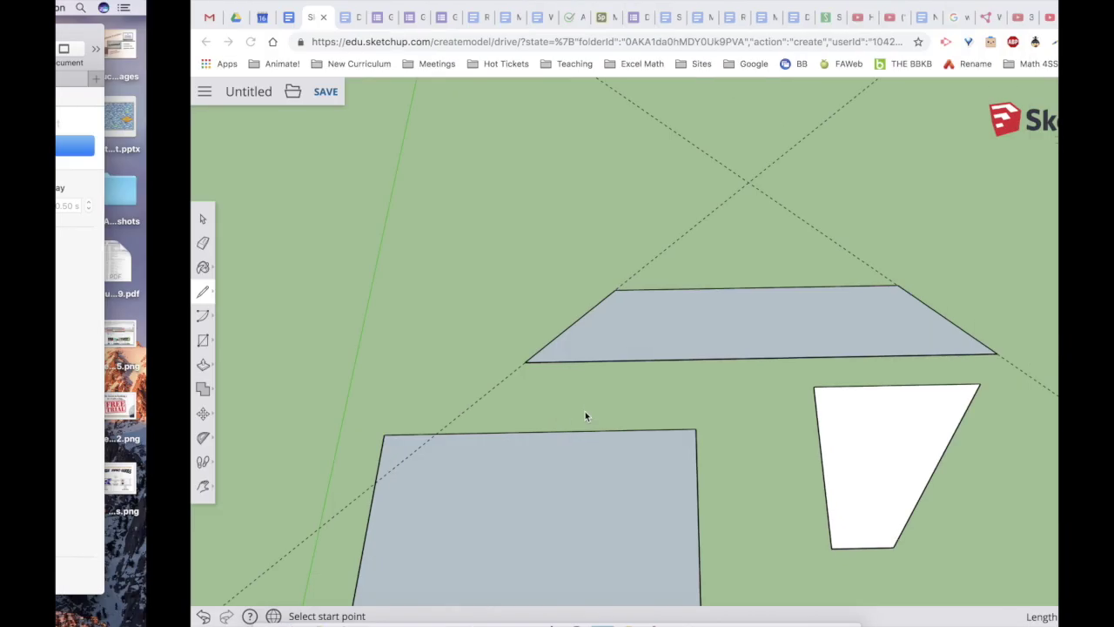
{"action": "left_click", "coordinate": [77, 486]}
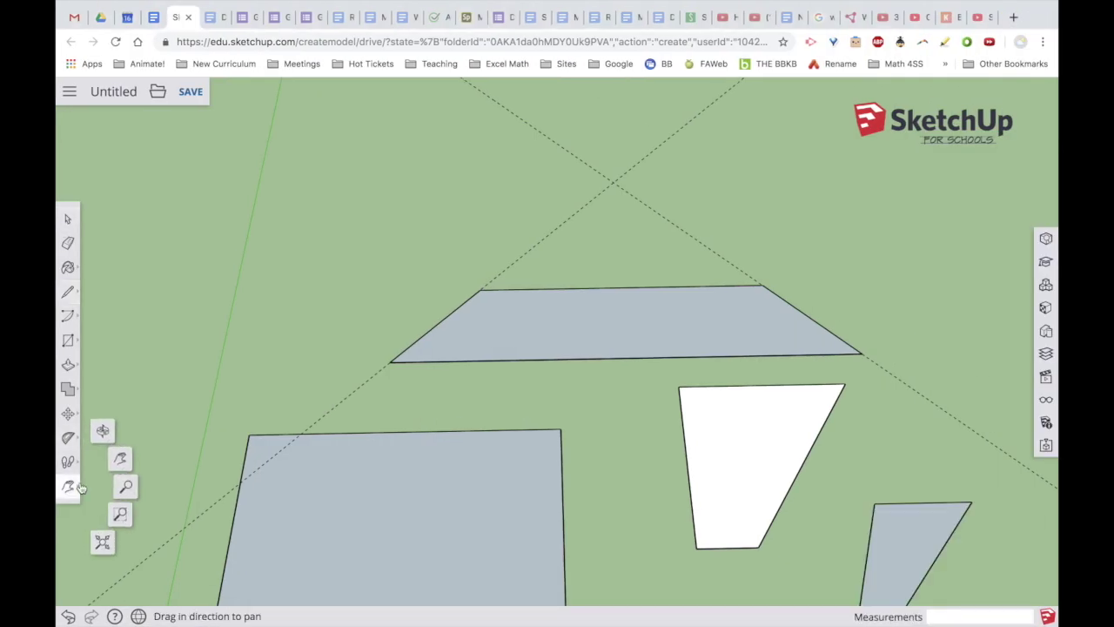
{"action": "left_click_drag", "start_coordinate": [610, 472], "coordinate": [601, 308]}
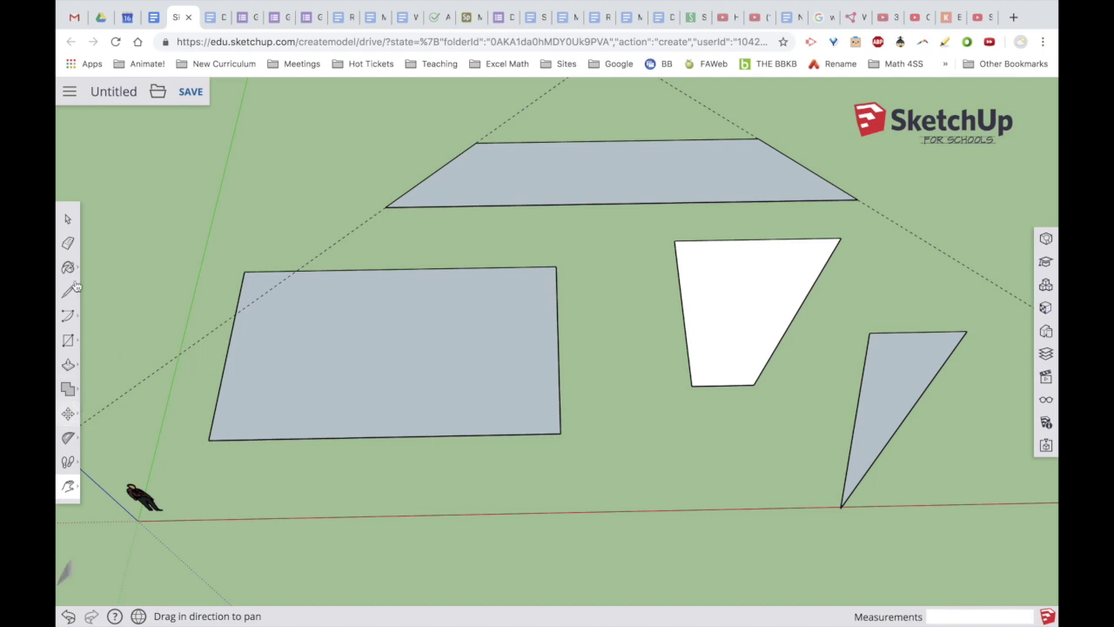
{"action": "left_click", "coordinate": [69, 218]}
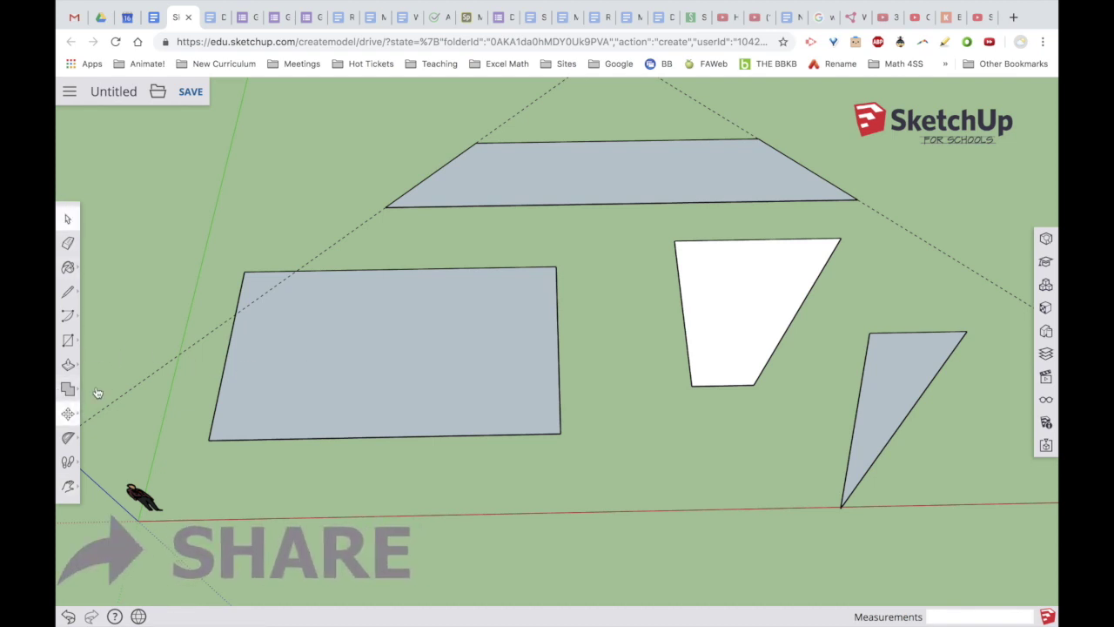
{"action": "left_click", "coordinate": [470, 171]}
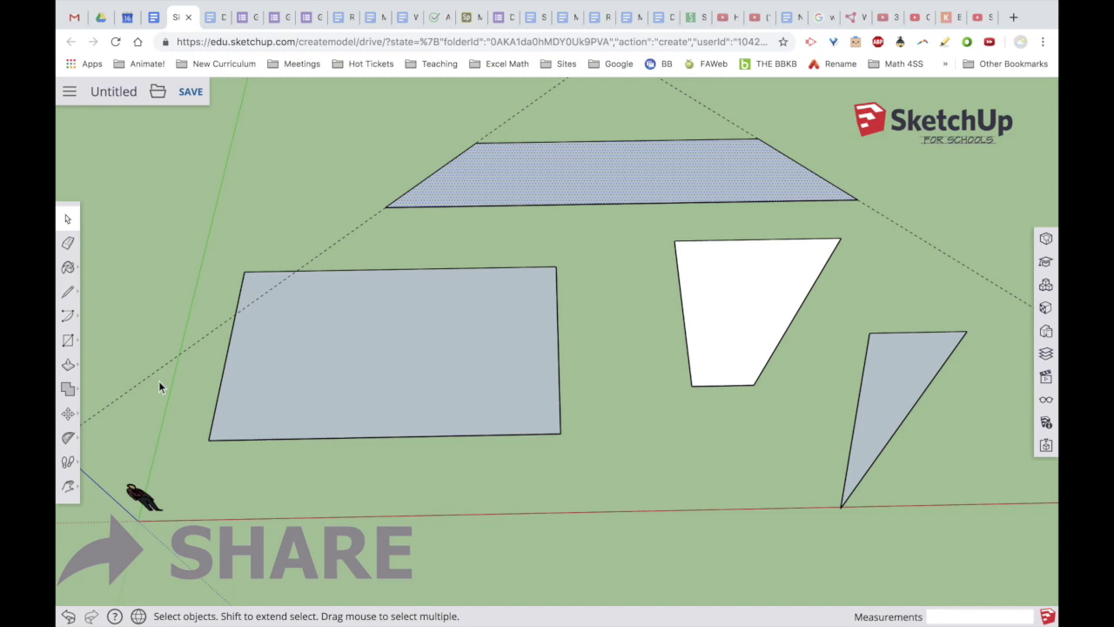
{"action": "left_click", "coordinate": [721, 282]}
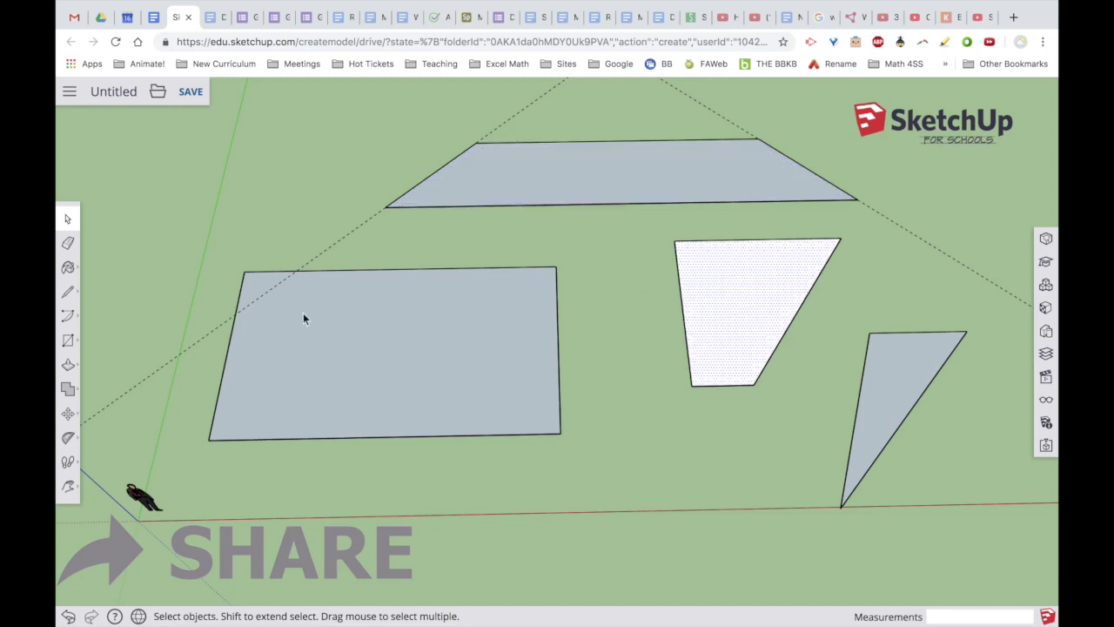
{"action": "left_click", "coordinate": [68, 413]}
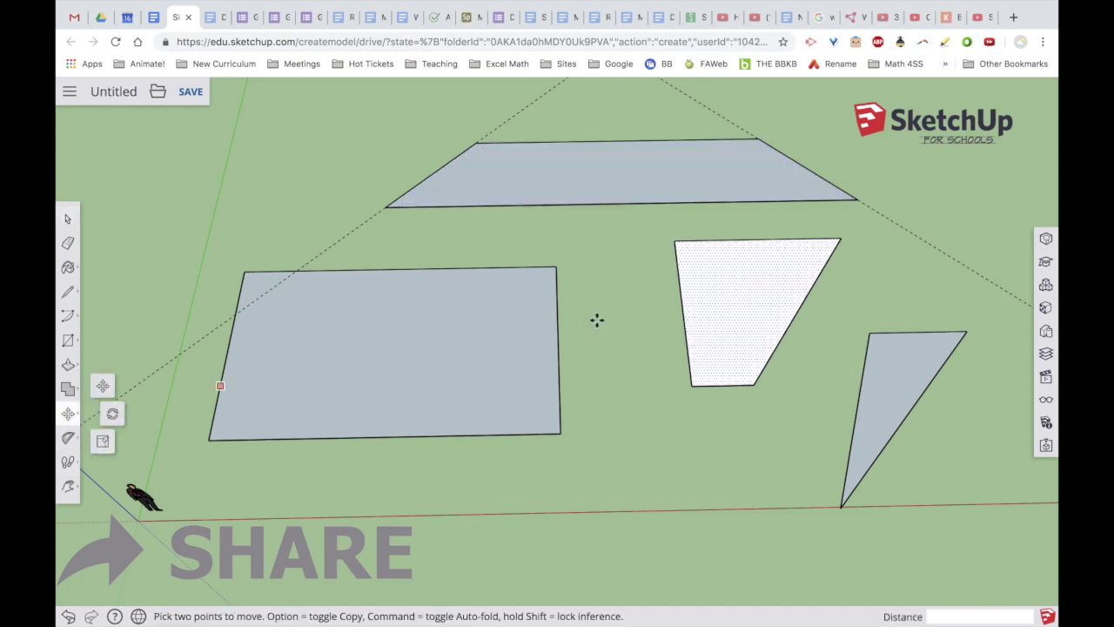
{"action": "left_click", "coordinate": [718, 299]}
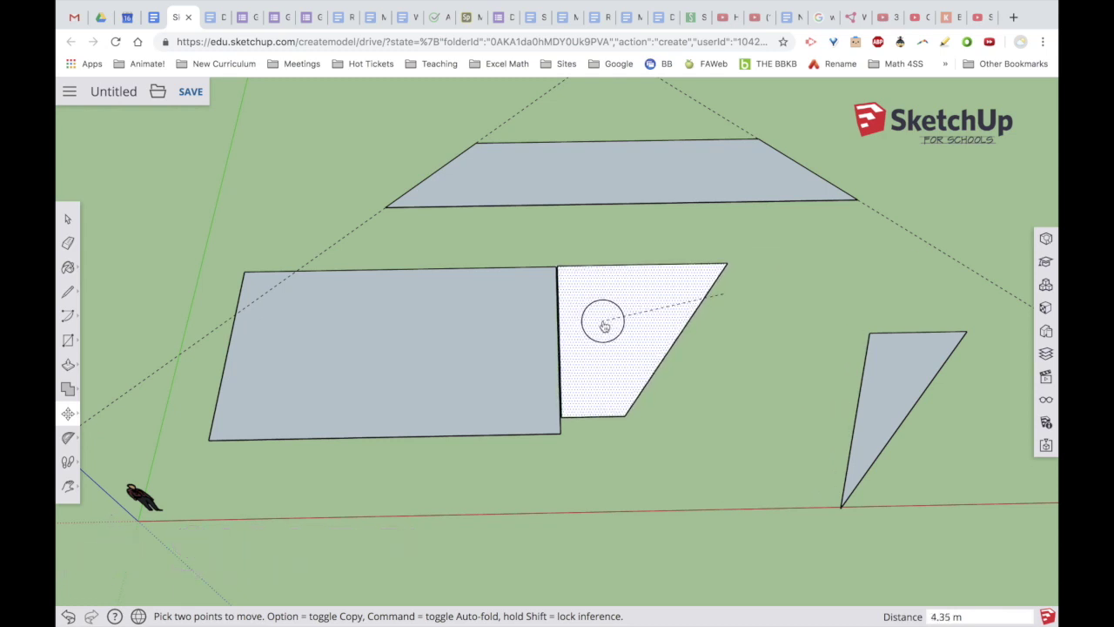
{"action": "left_click", "coordinate": [604, 326]}
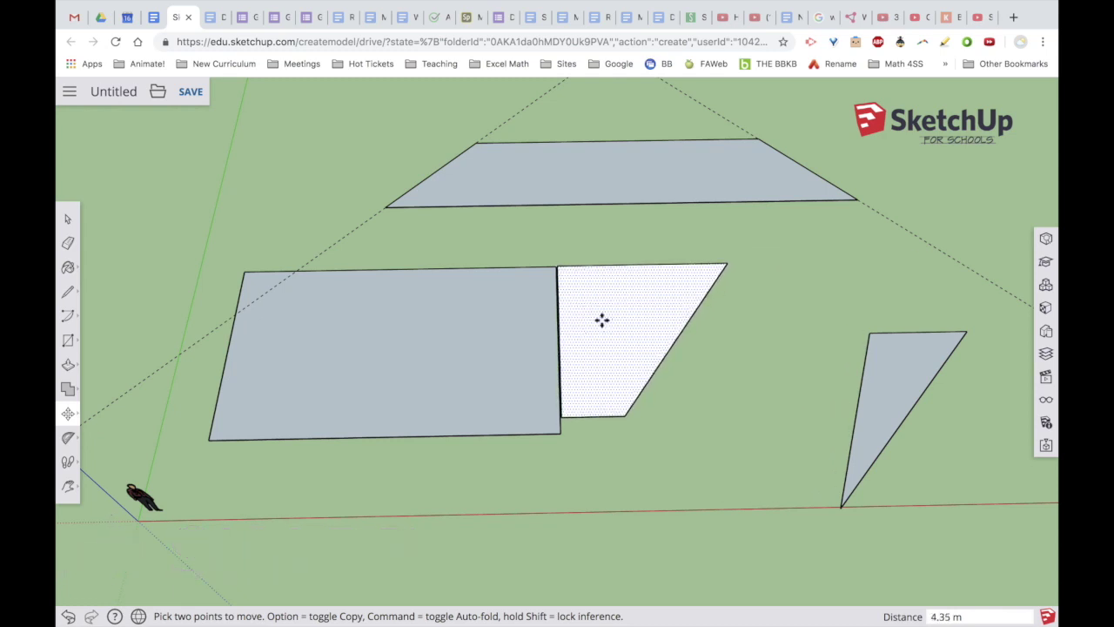
Try to move the large trapezoid, selecting its face together with all its edges.
{"action": "left_click", "coordinate": [70, 222]}
{"action": "left_click", "coordinate": [576, 153]}
{"action": "left_click", "coordinate": [477, 195]}
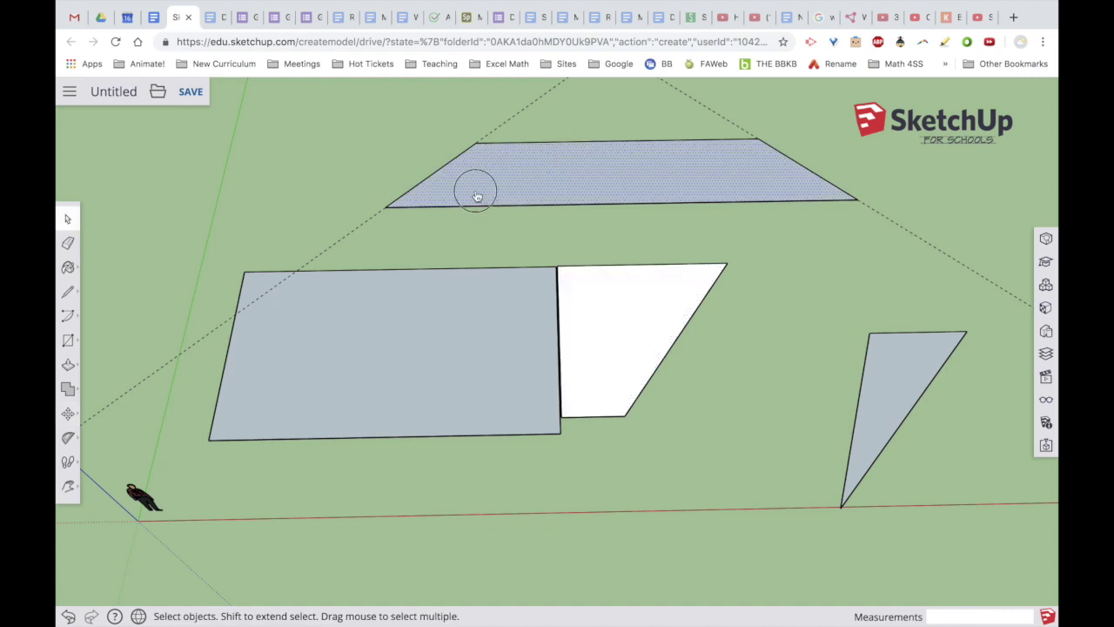
{"action": "double_click", "coordinate": [477, 195]}
{"action": "left_click", "coordinate": [68, 413]}
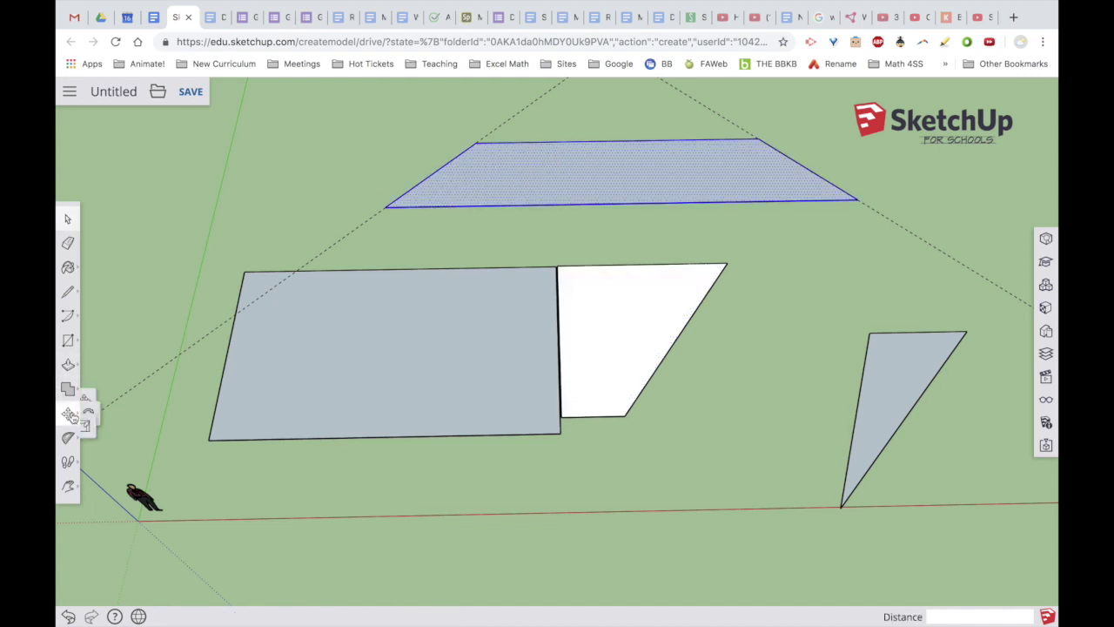
{"action": "left_click", "coordinate": [611, 184]}
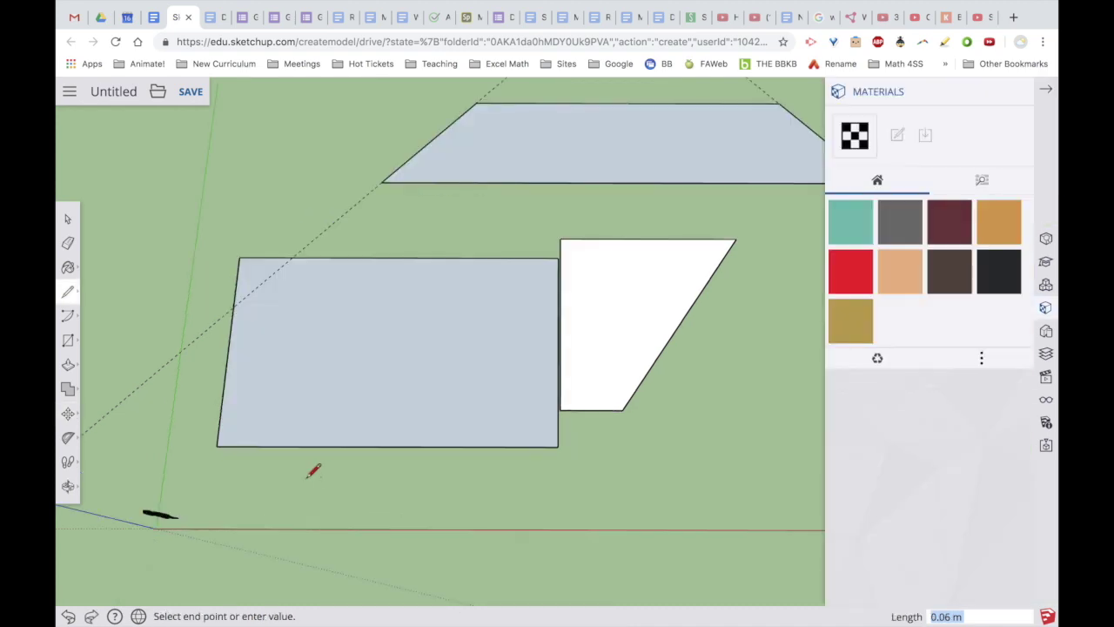
Draw a closed right triangle below the rectangle with sides of 3 m along red and 6 m along green.
{"action": "type", "text": "3"}
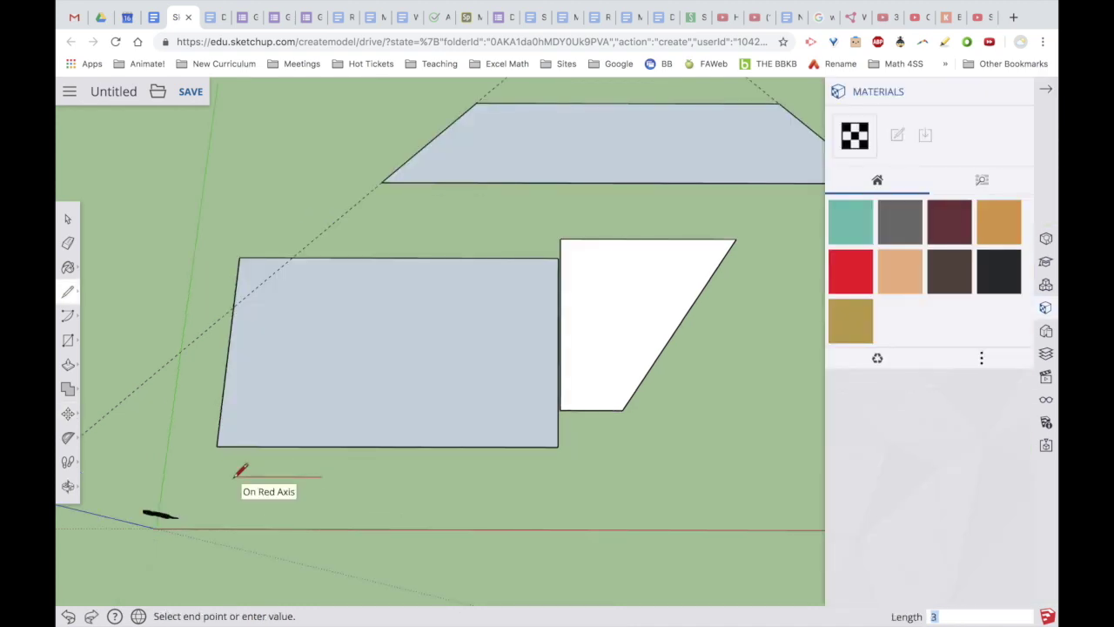
{"action": "key", "text": "Return"}
{"action": "type", "text": "6"}
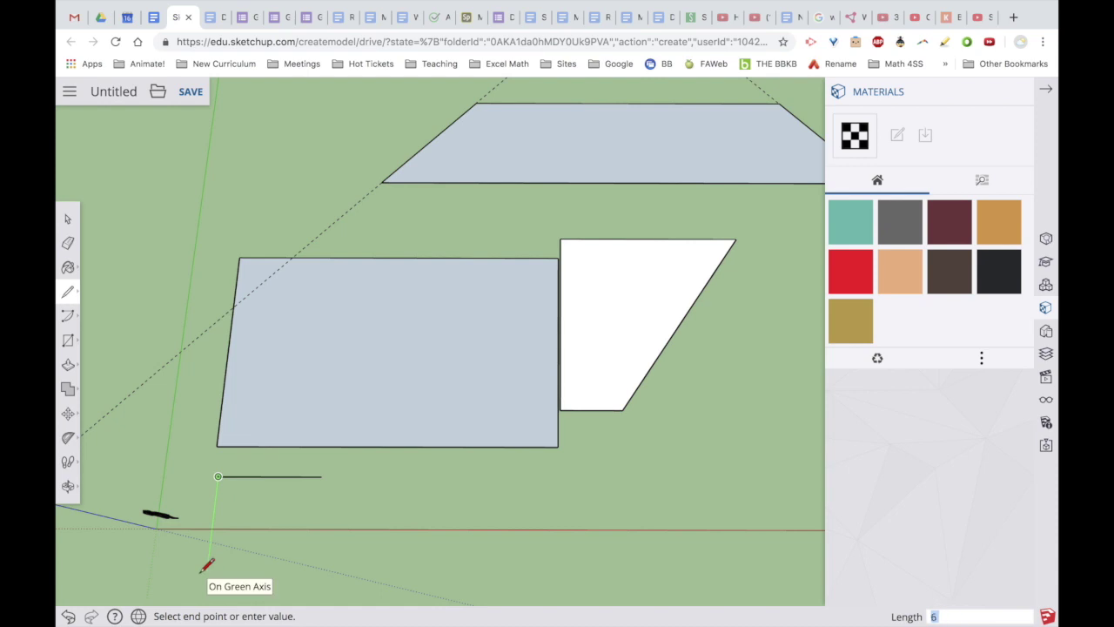
{"action": "key", "text": "Return"}
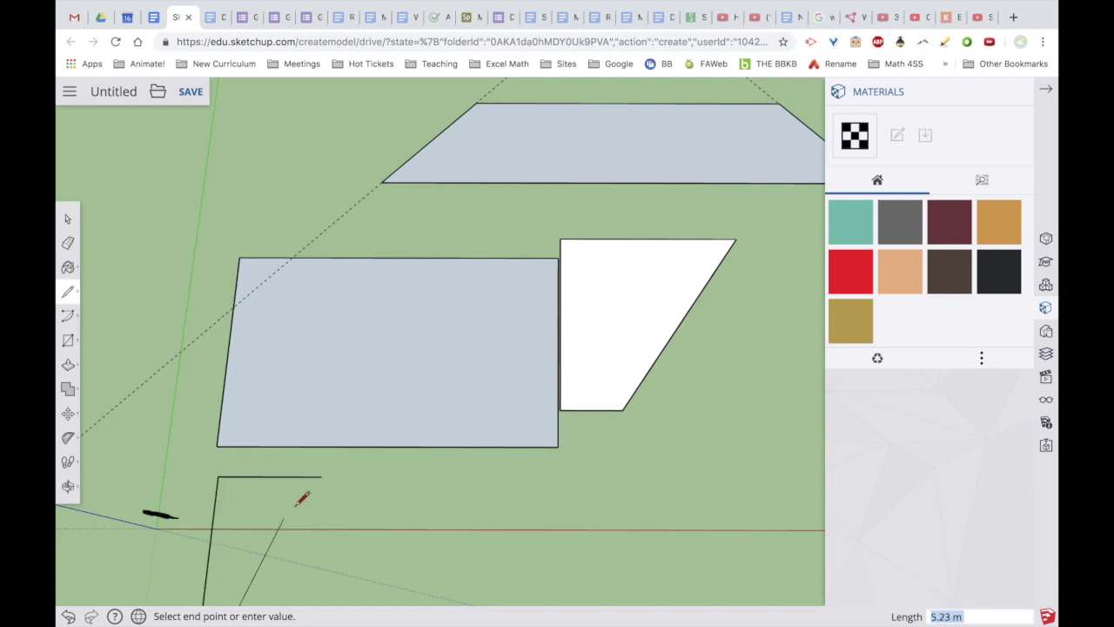
{"action": "left_click", "coordinate": [322, 474]}
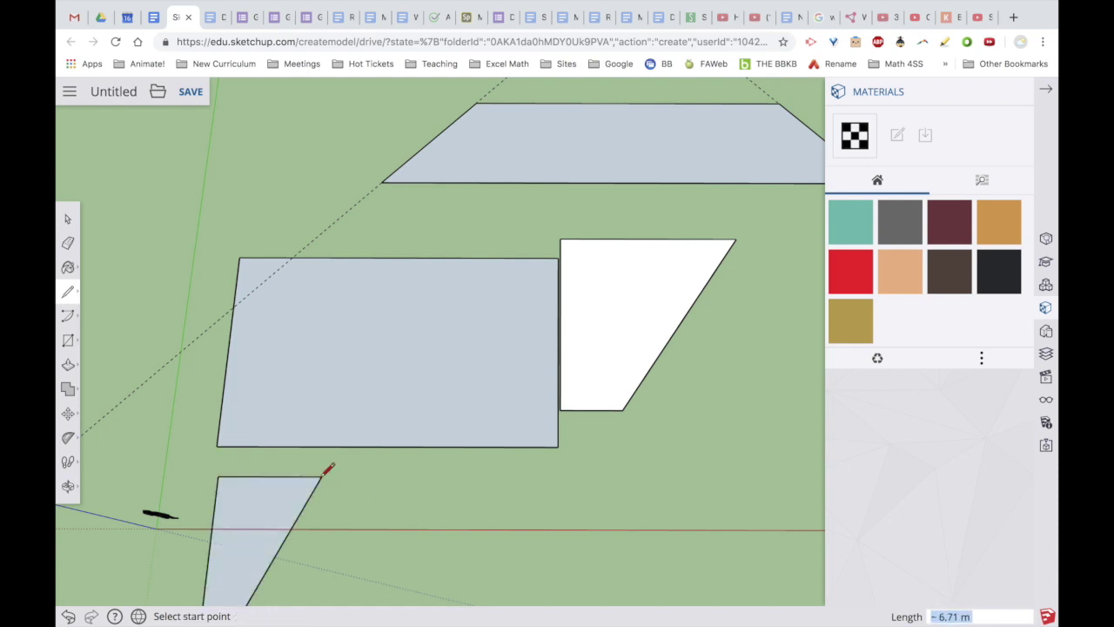
Move the triangle about 0.81 m along the green axis, up against the rectangle's lower edge.
{"action": "left_click", "coordinate": [68, 222]}
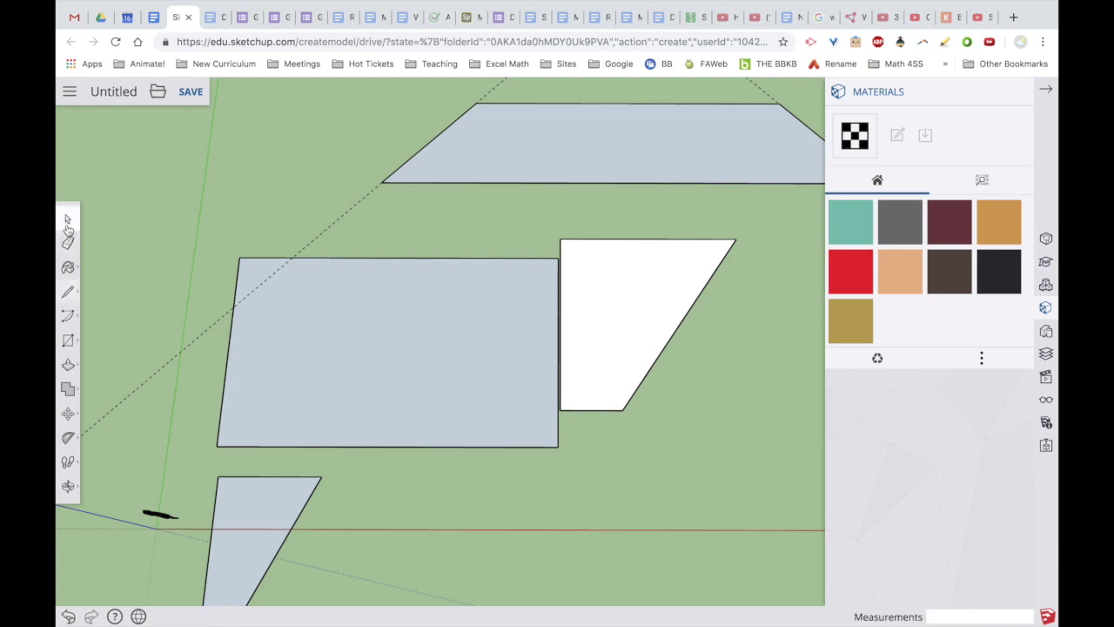
{"action": "left_click", "coordinate": [229, 526]}
{"action": "left_click", "coordinate": [68, 414]}
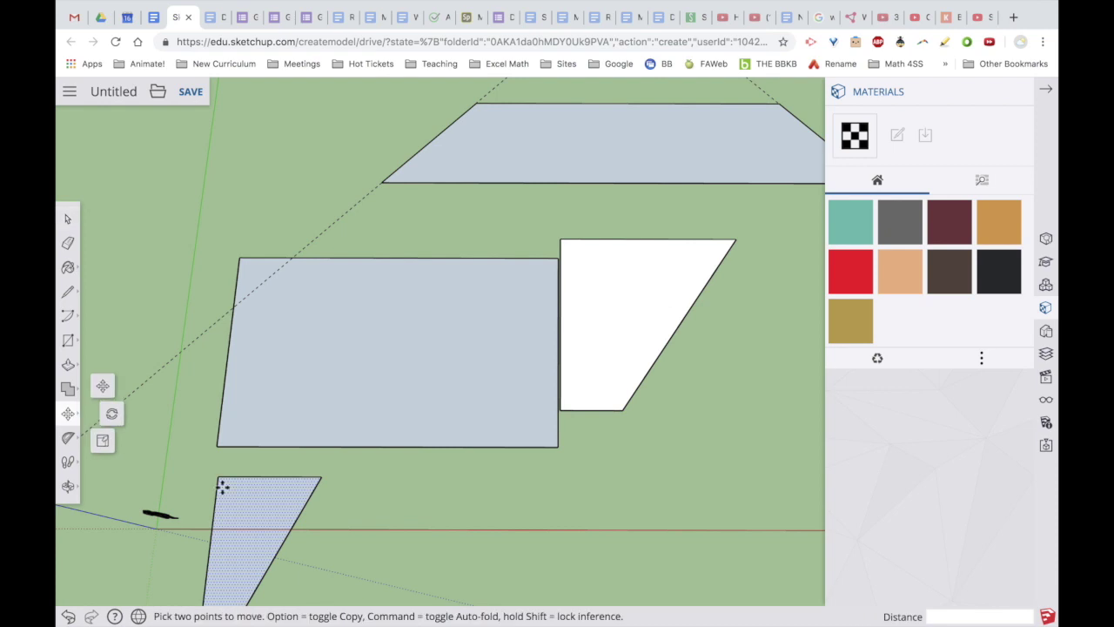
{"action": "left_click", "coordinate": [259, 499]}
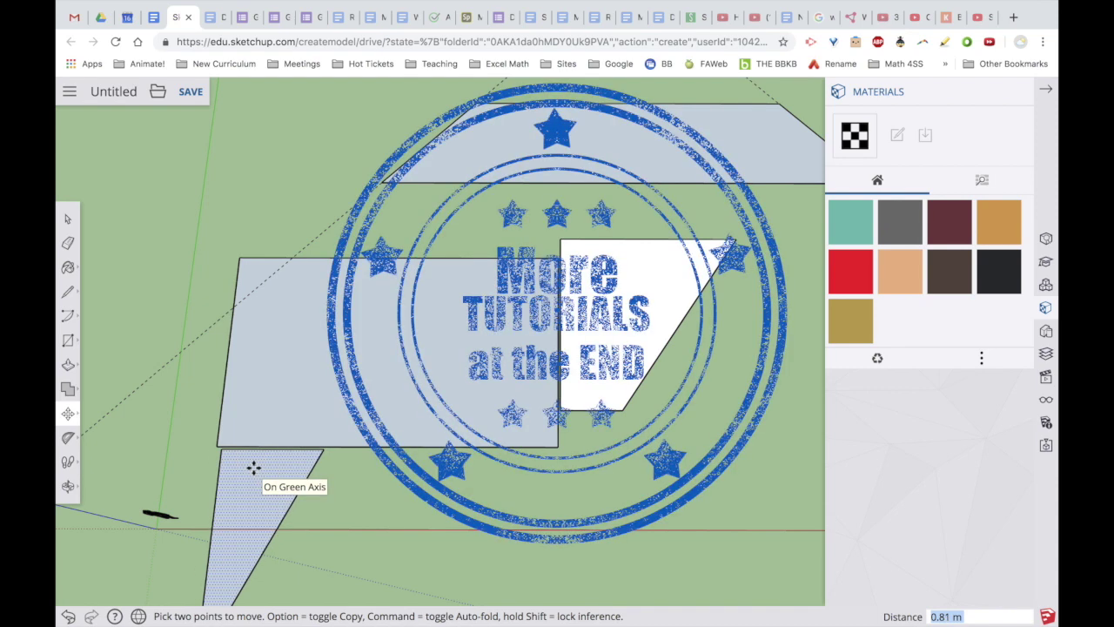
{"action": "left_click", "coordinate": [255, 477]}
Align the white four-sided face with the rectangle's upper edge and move the large trapezoid about 5.03 m onto both shapes' upper edges.
{"action": "left_click", "coordinate": [68, 217]}
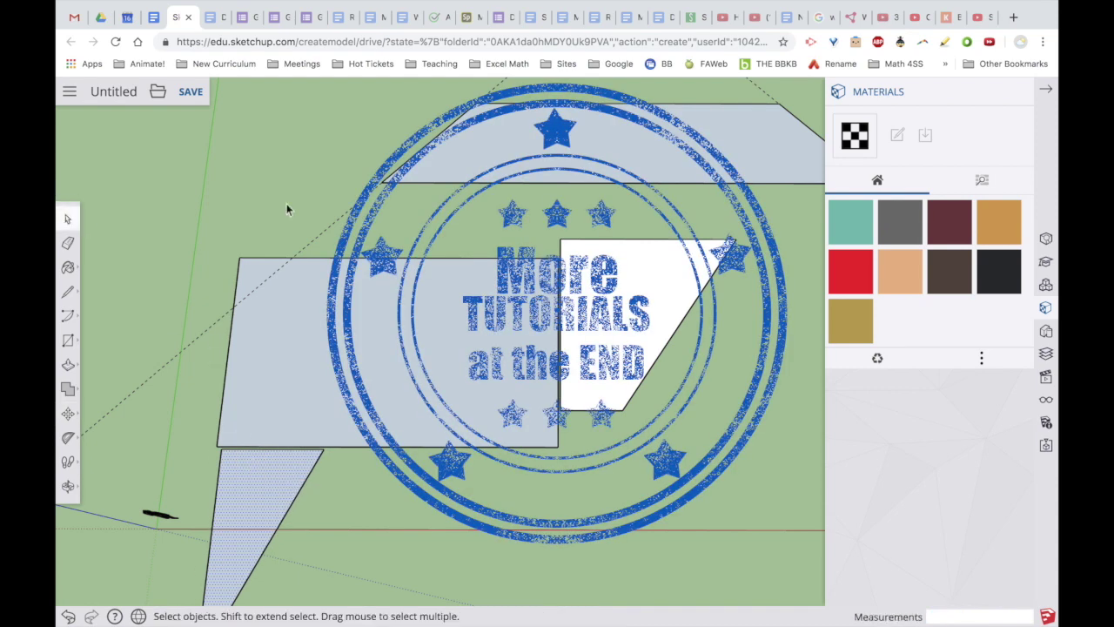
{"action": "left_click", "coordinate": [621, 292]}
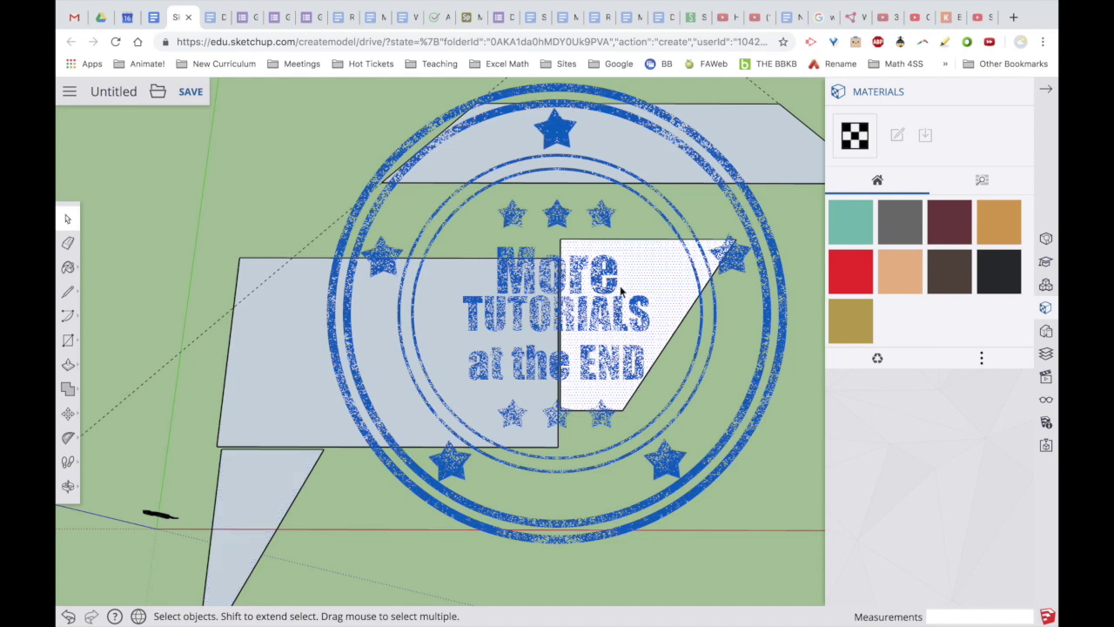
{"action": "left_click", "coordinate": [68, 413]}
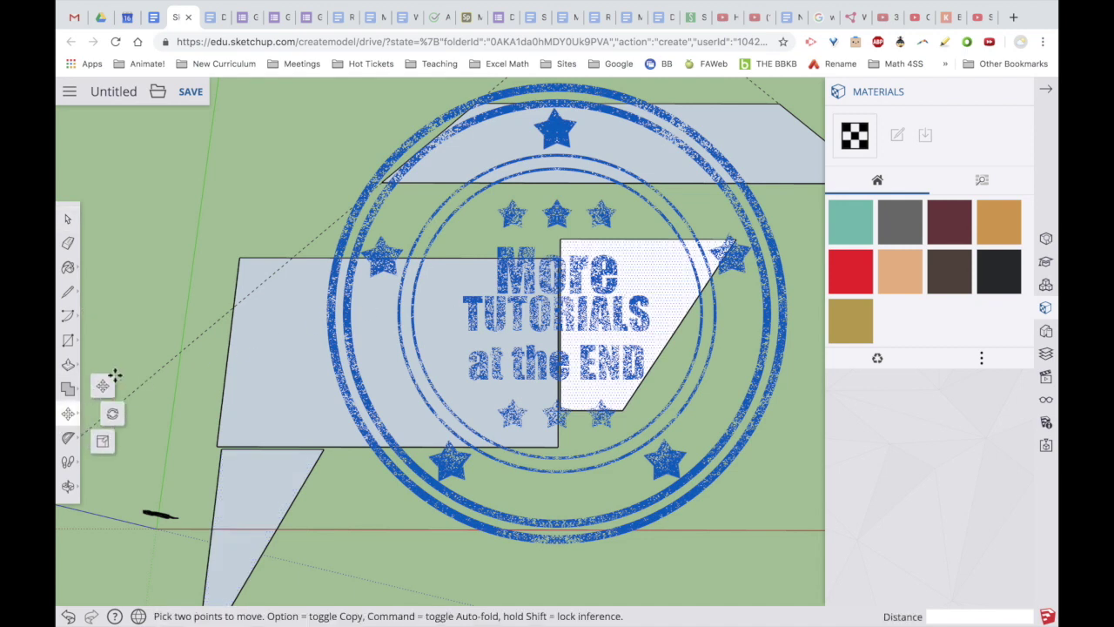
{"action": "left_click", "coordinate": [606, 298]}
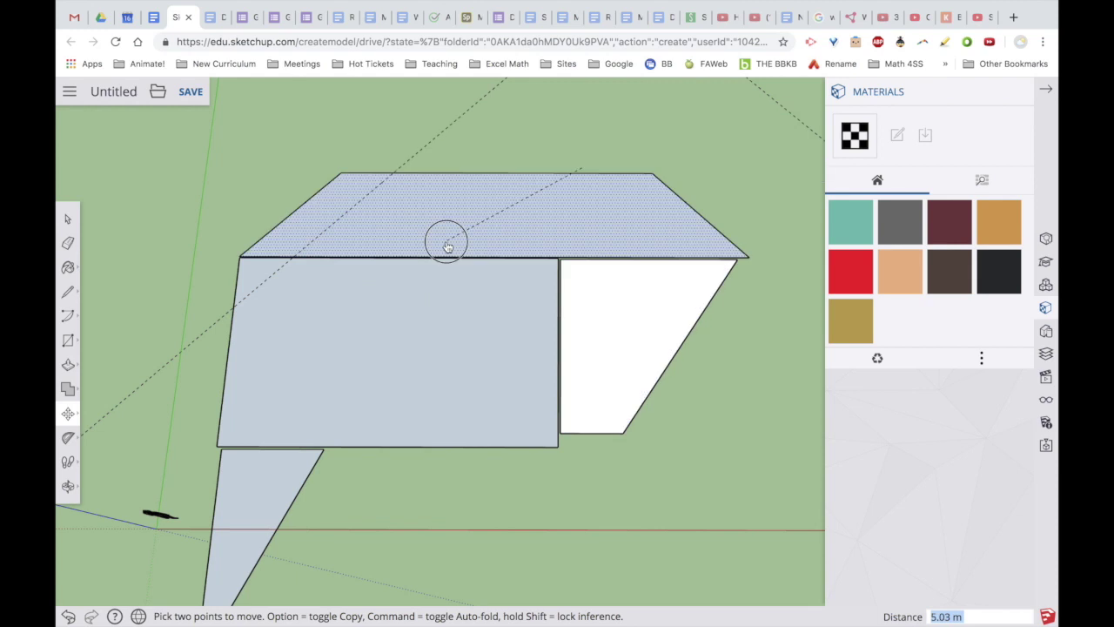
{"action": "left_click", "coordinate": [446, 244]}
Raise the small four-sided face about 1.87 m along the blue axis, level with the rectangle and large trapezoid.
{"action": "left_click", "coordinate": [68, 485]}
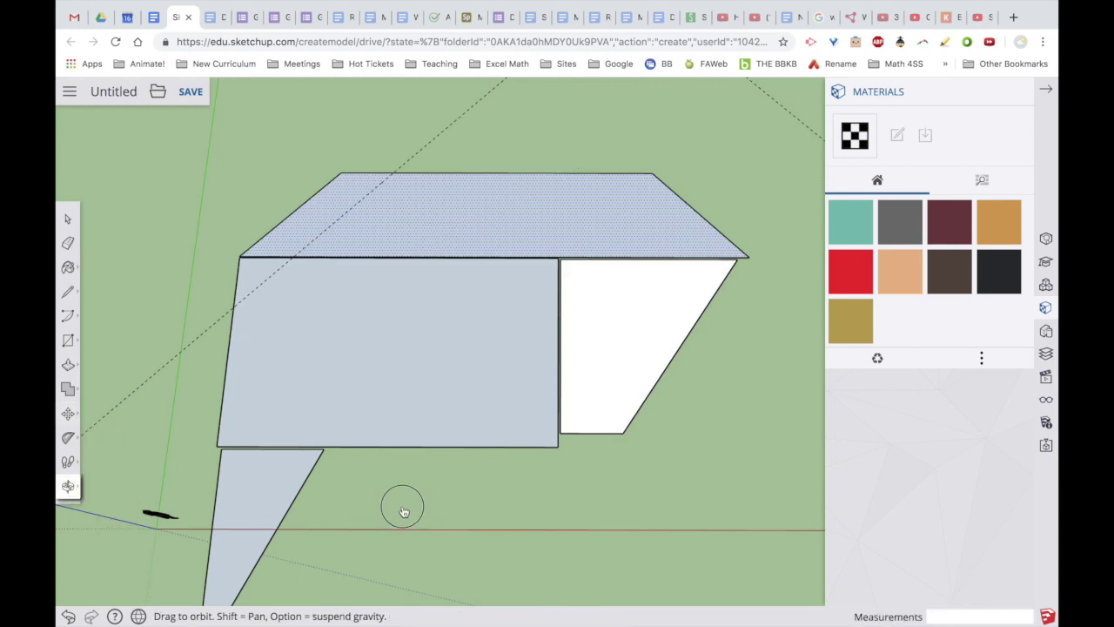
{"action": "left_click_drag", "start_coordinate": [403, 511], "coordinate": [454, 127]}
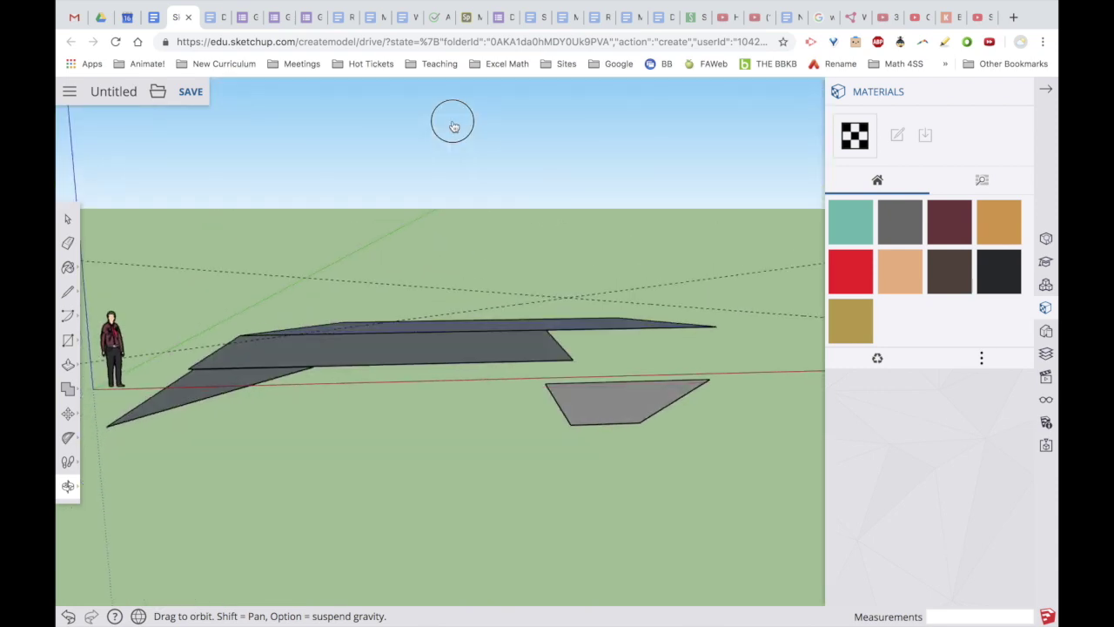
{"action": "left_click", "coordinate": [69, 220]}
{"action": "left_click", "coordinate": [655, 400]}
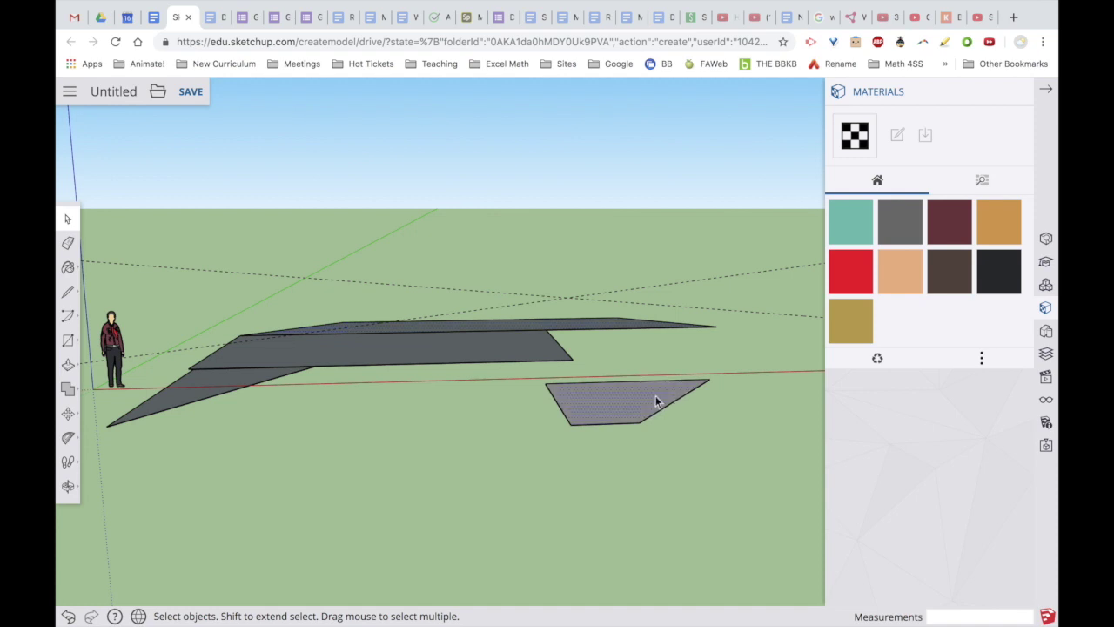
{"action": "left_click", "coordinate": [67, 413]}
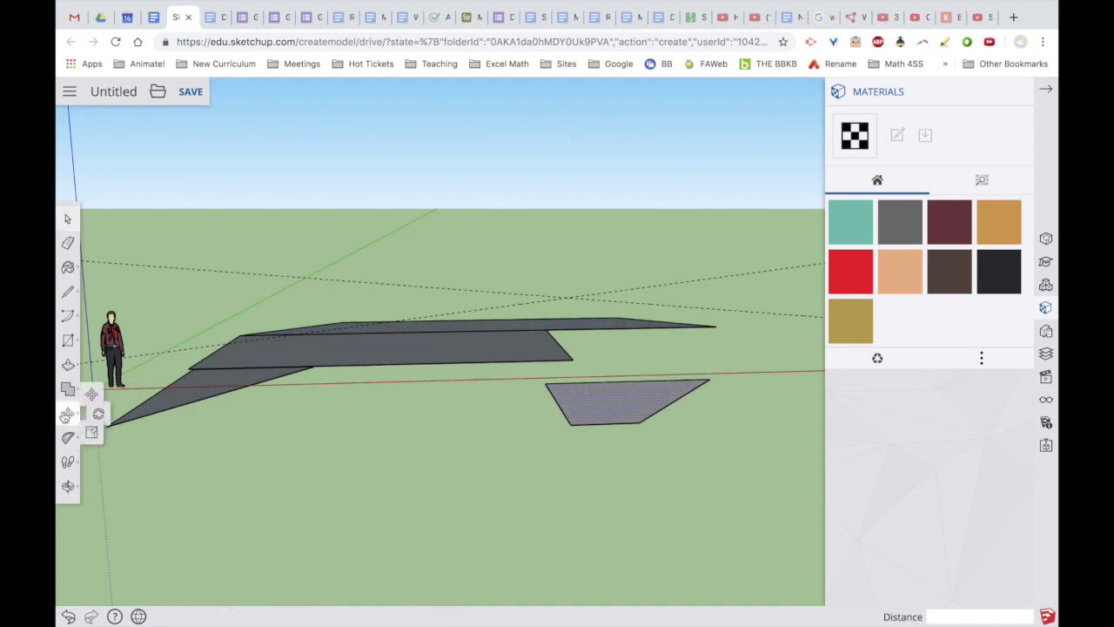
{"action": "left_click", "coordinate": [597, 396]}
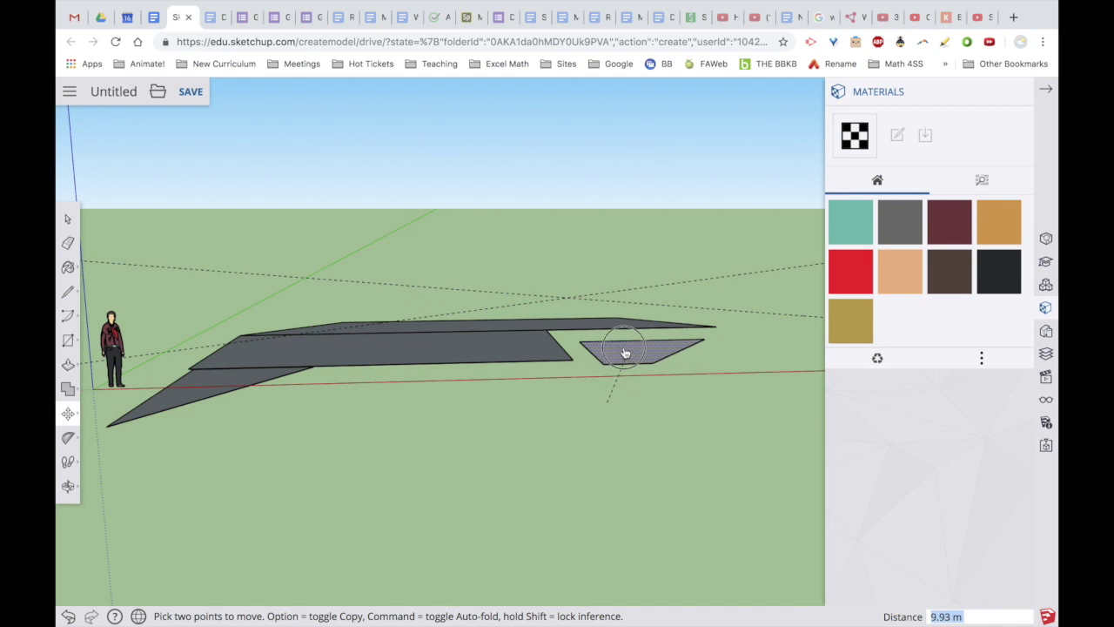
{"action": "left_click", "coordinate": [613, 351]}
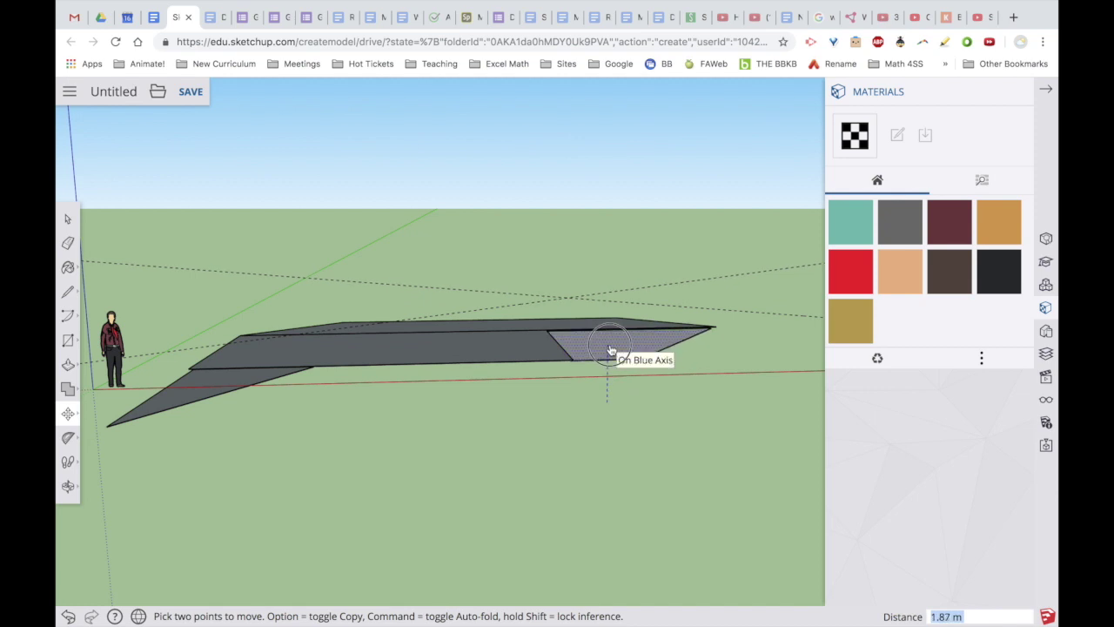
{"action": "left_click", "coordinate": [611, 350]}
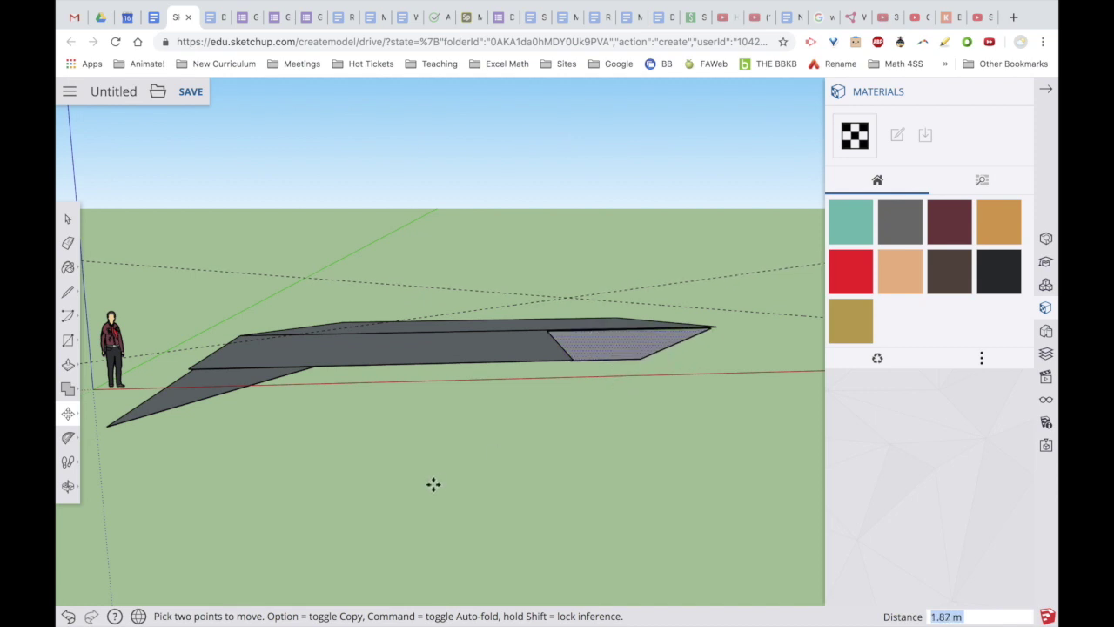
Extrude the large trapezoid upward 3 m with Push/Pull.
{"action": "left_click", "coordinate": [69, 487]}
{"action": "left_click_drag", "start_coordinate": [386, 403], "coordinate": [453, 460]}
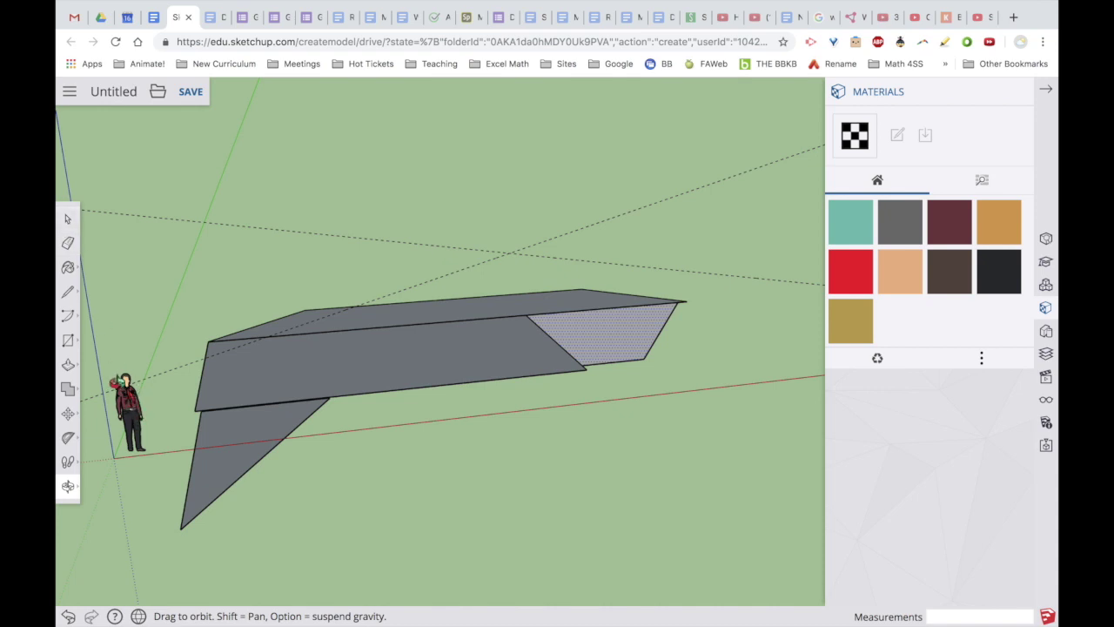
{"action": "left_click", "coordinate": [68, 366]}
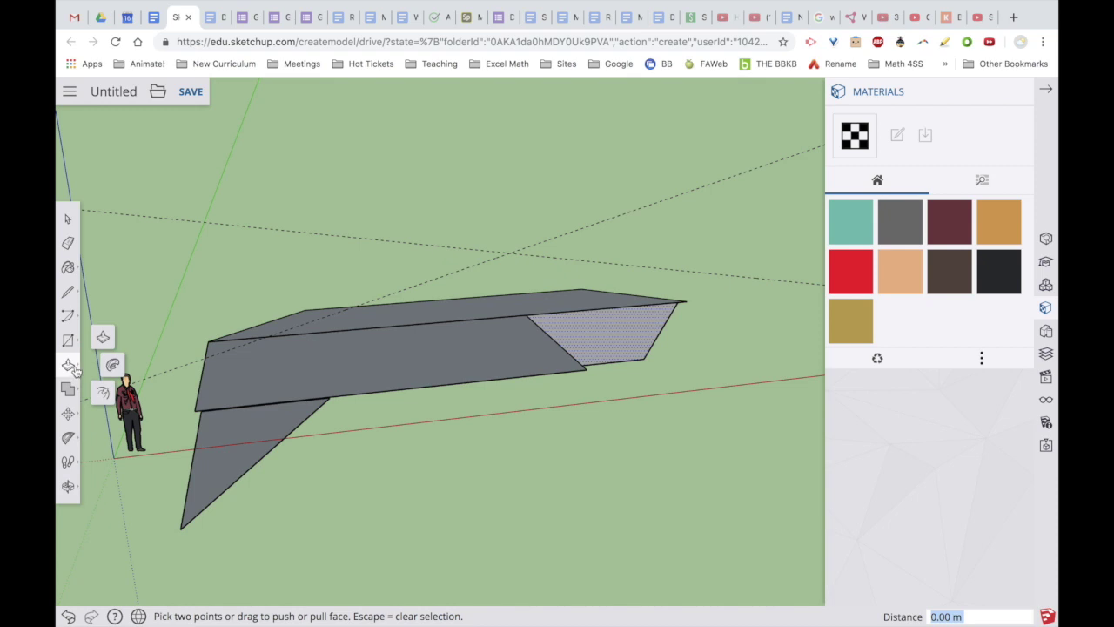
{"action": "left_click", "coordinate": [428, 315]}
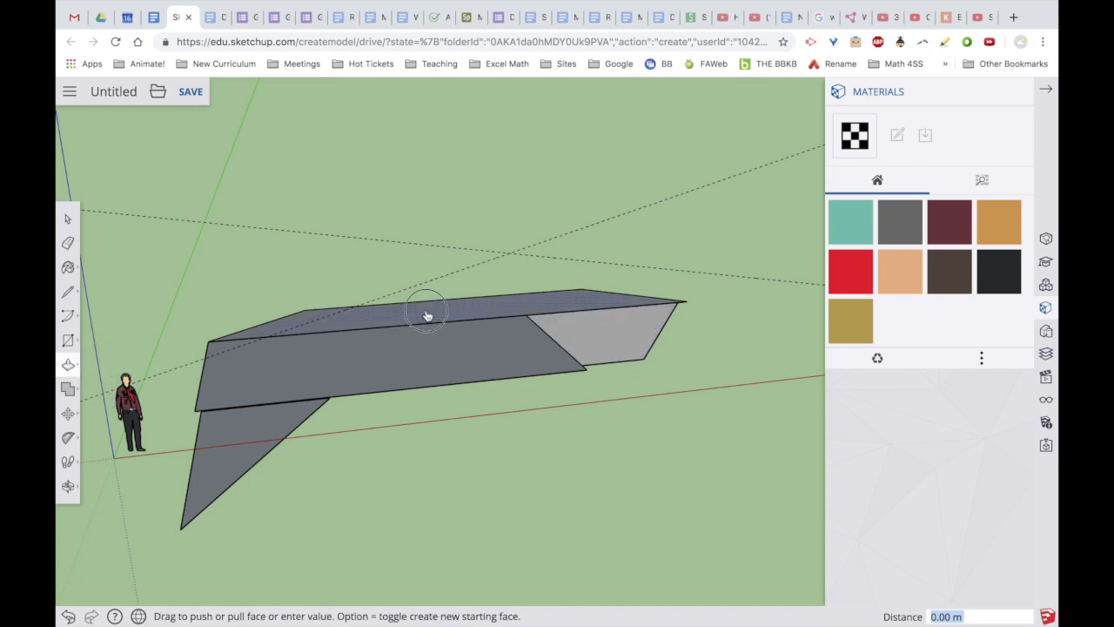
{"action": "type", "text": "3"}
{"action": "key", "text": "Return"}
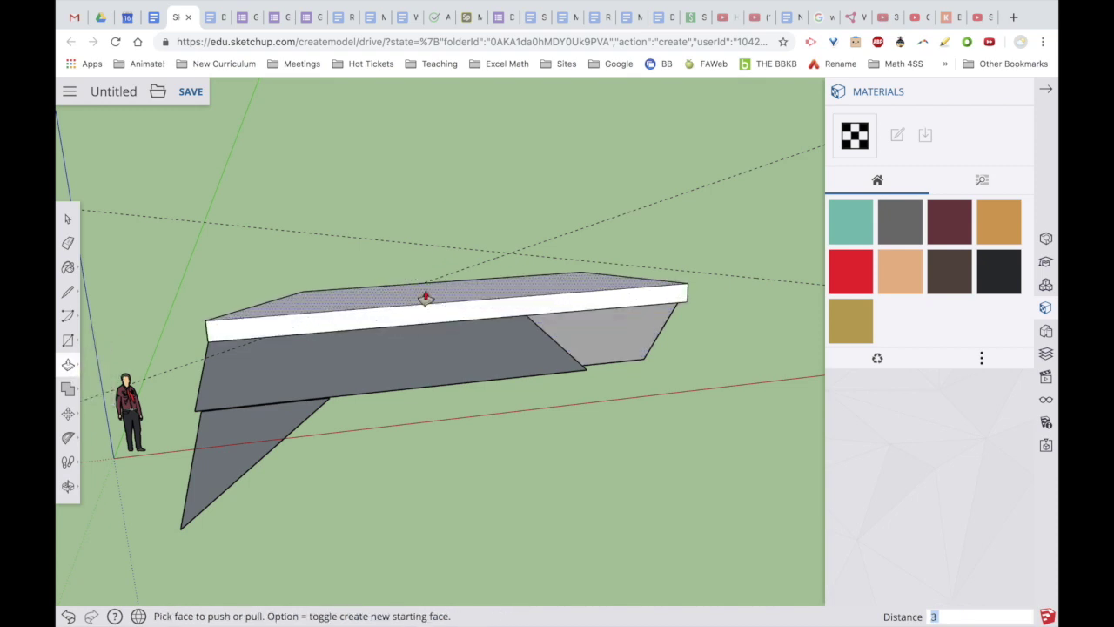
{"action": "left_click", "coordinate": [425, 298]}
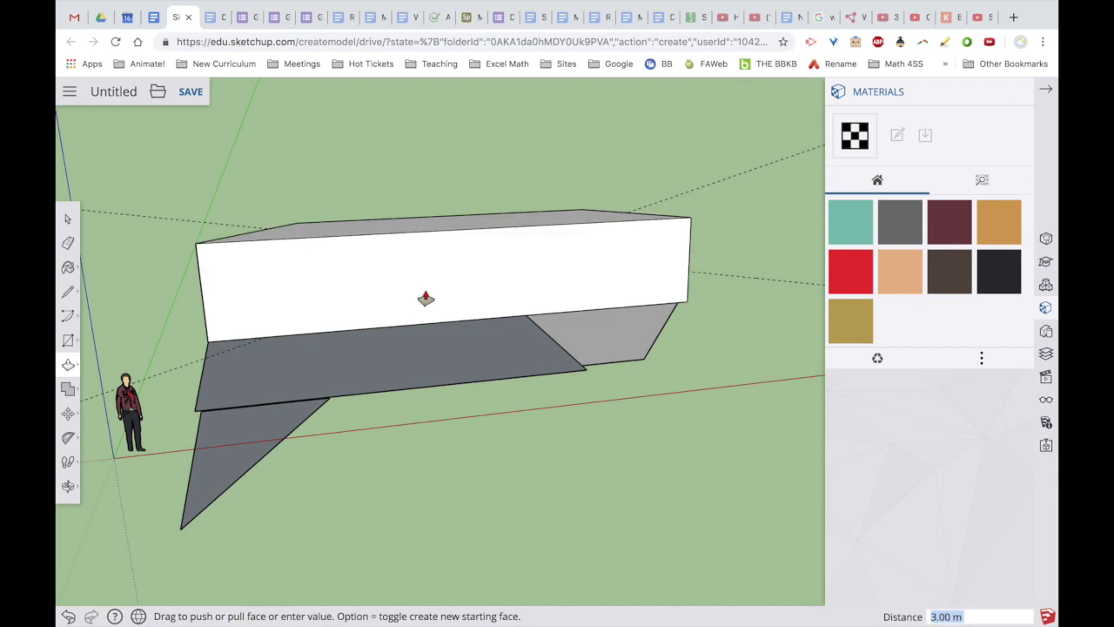
Extrude the rectangle upward 3.5 m with Push/Pull.
{"action": "left_click", "coordinate": [68, 218]}
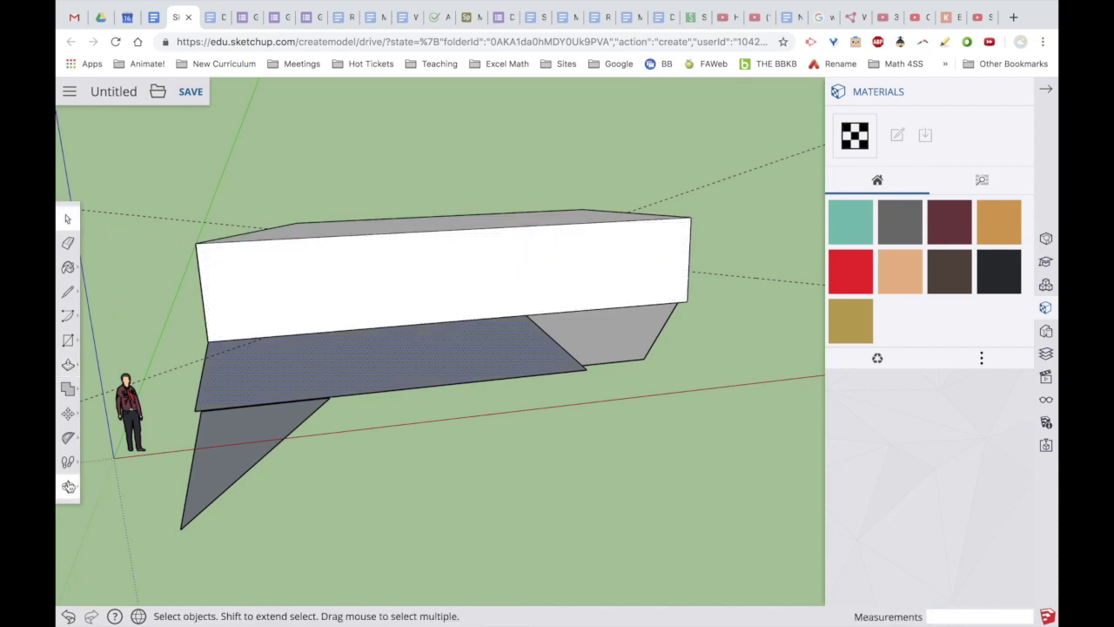
{"action": "left_click", "coordinate": [68, 364]}
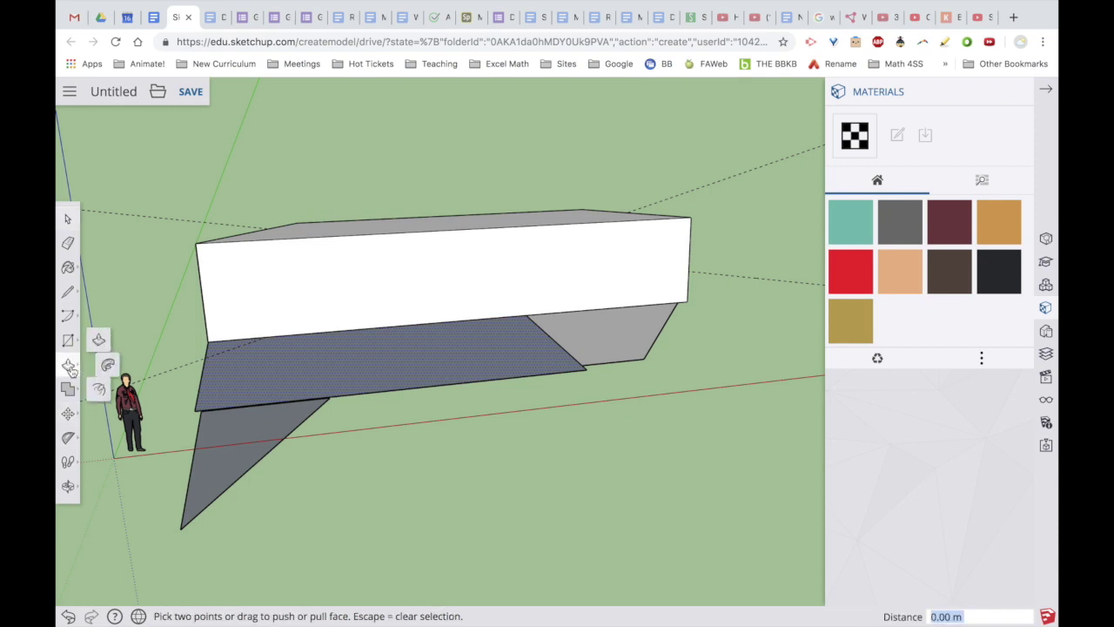
{"action": "left_click_drag", "start_coordinate": [310, 359], "coordinate": [313, 349]}
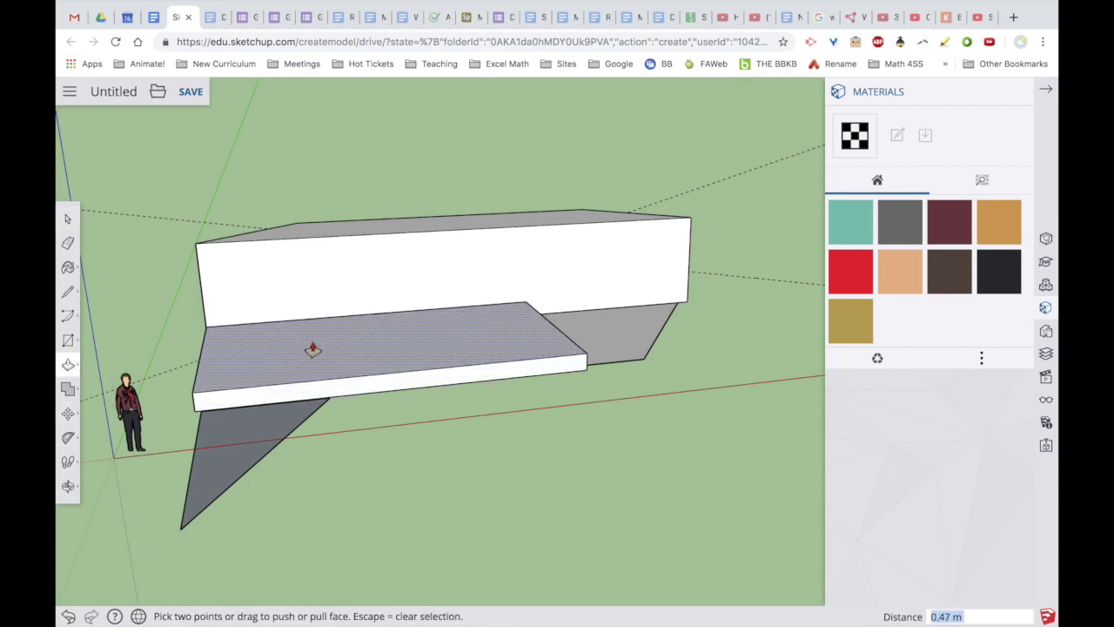
{"action": "type", "text": "3.5"}
{"action": "key", "text": "Return"}
Extrude the small four-sided face beside the rectangle upward 2.2 m with Push/Pull.
{"action": "key", "text": "space"}
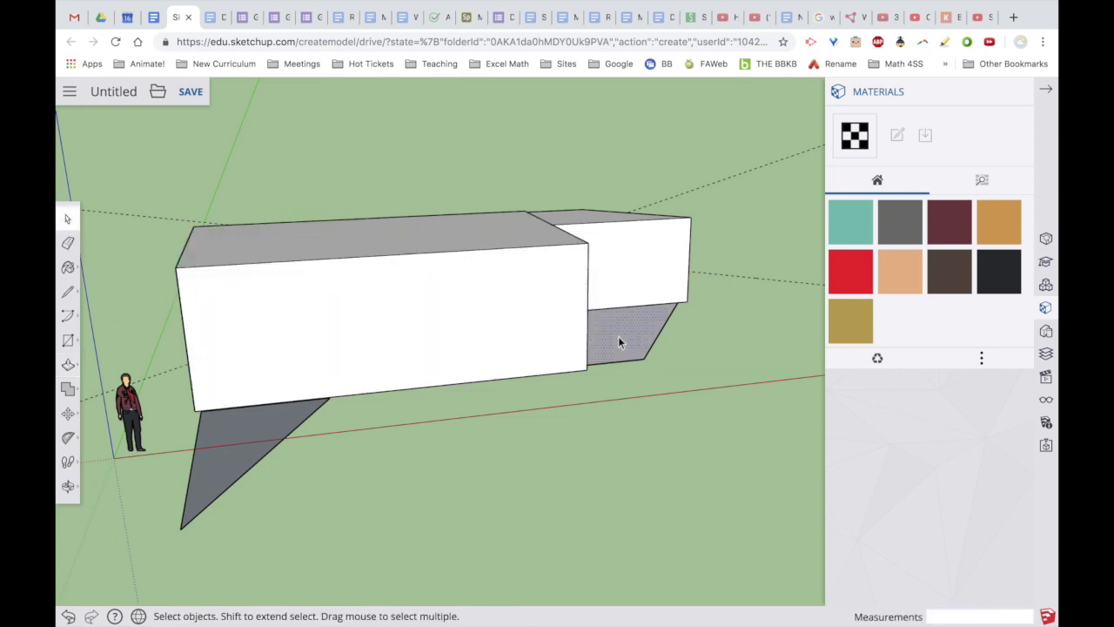
{"action": "left_click", "coordinate": [68, 365]}
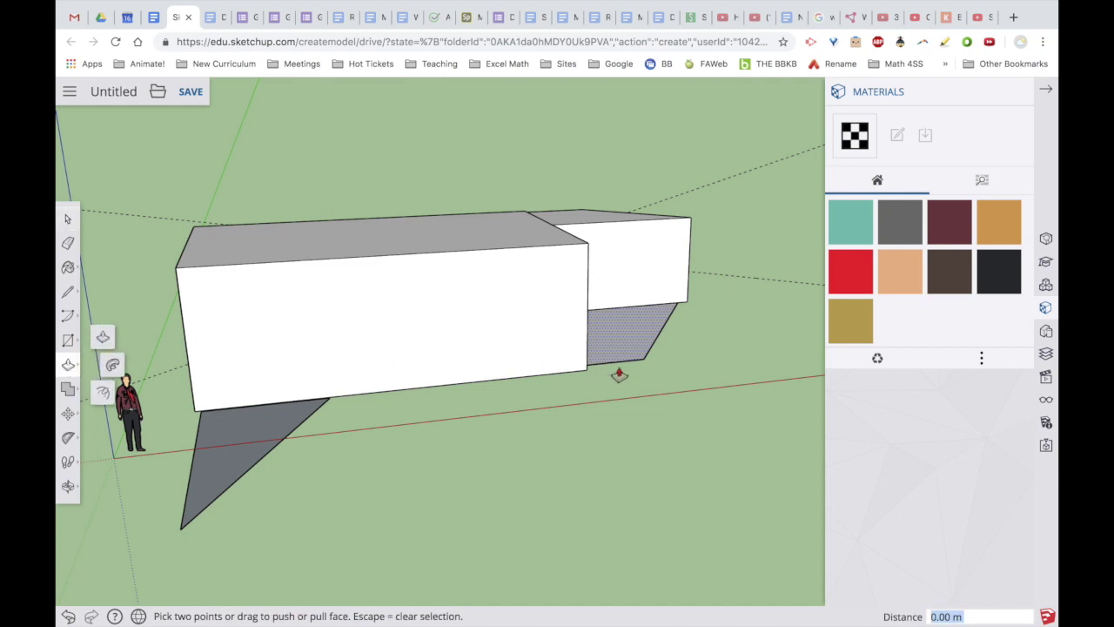
{"action": "left_click_drag", "start_coordinate": [624, 347], "coordinate": [623, 305]}
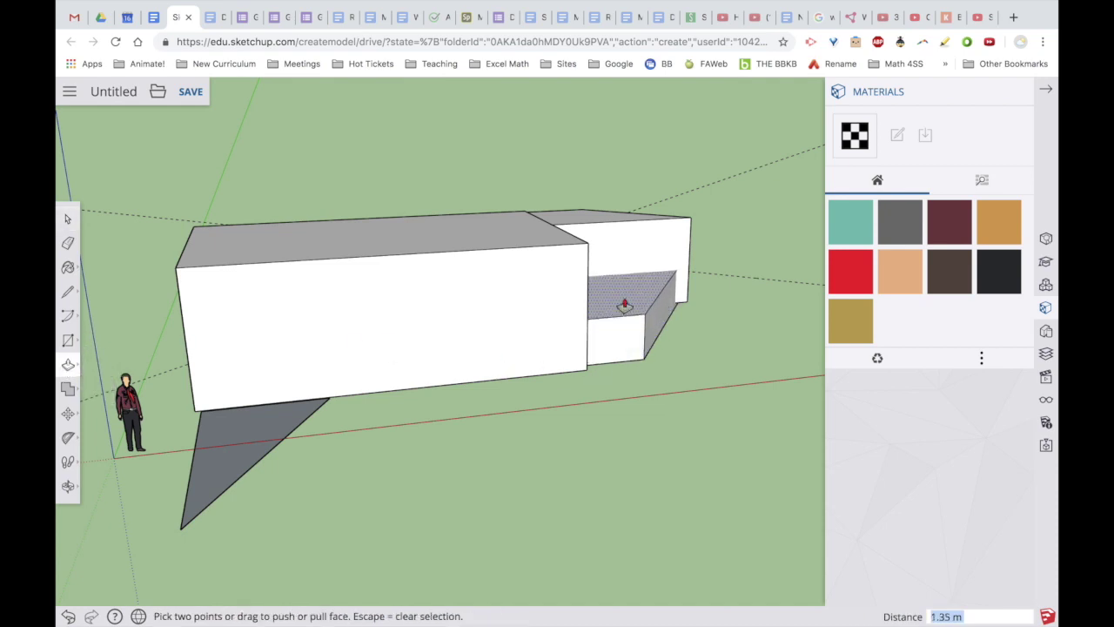
{"action": "type", "text": "2.2"}
{"action": "key", "text": "Return"}
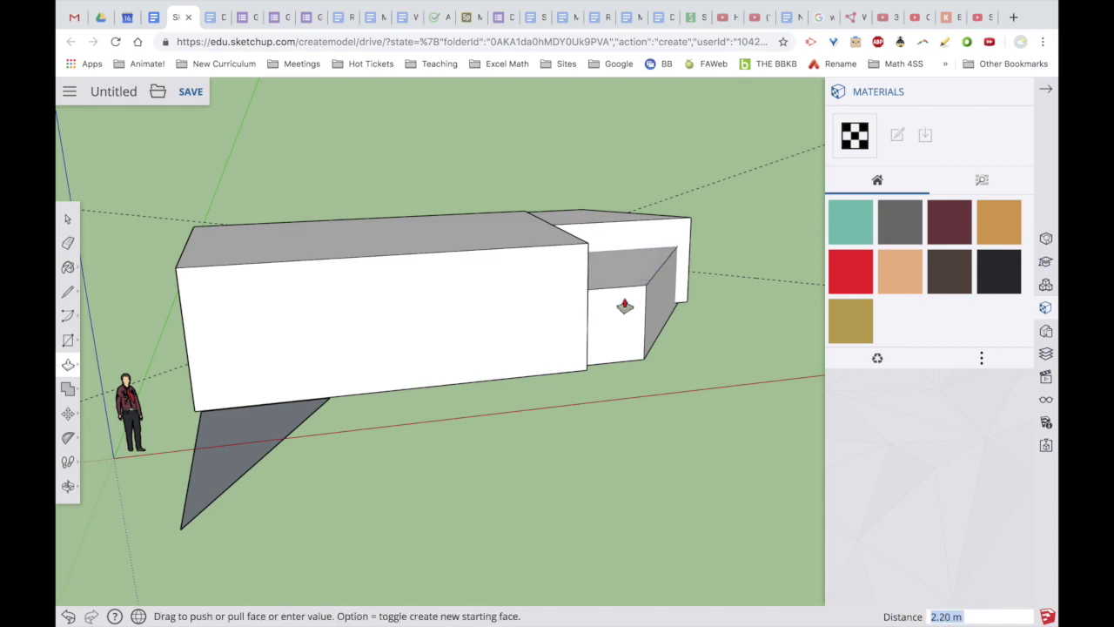
Extrude the triangle upward about 2.86 m with Push/Pull.
{"action": "left_click", "coordinate": [68, 218]}
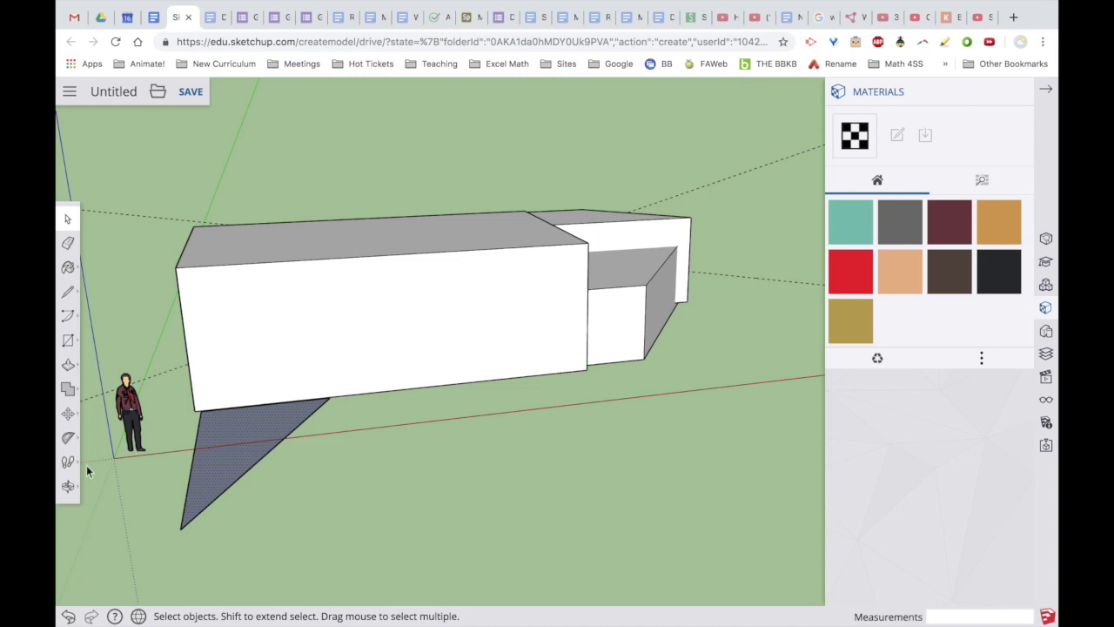
{"action": "left_click", "coordinate": [68, 365]}
{"action": "left_click", "coordinate": [242, 426]}
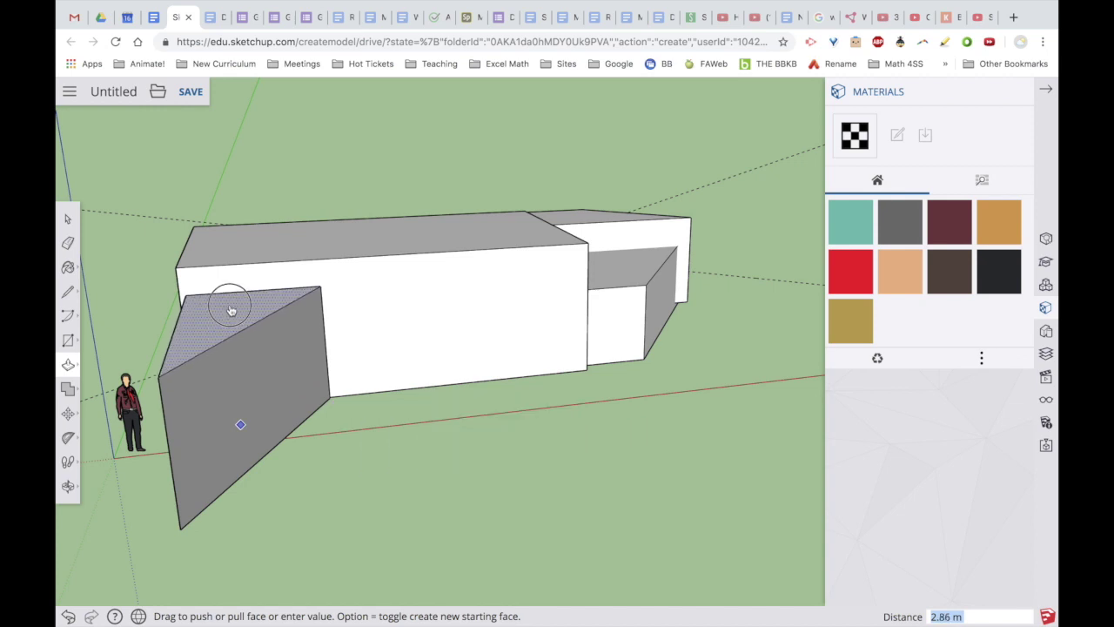
{"action": "left_click", "coordinate": [230, 311]}
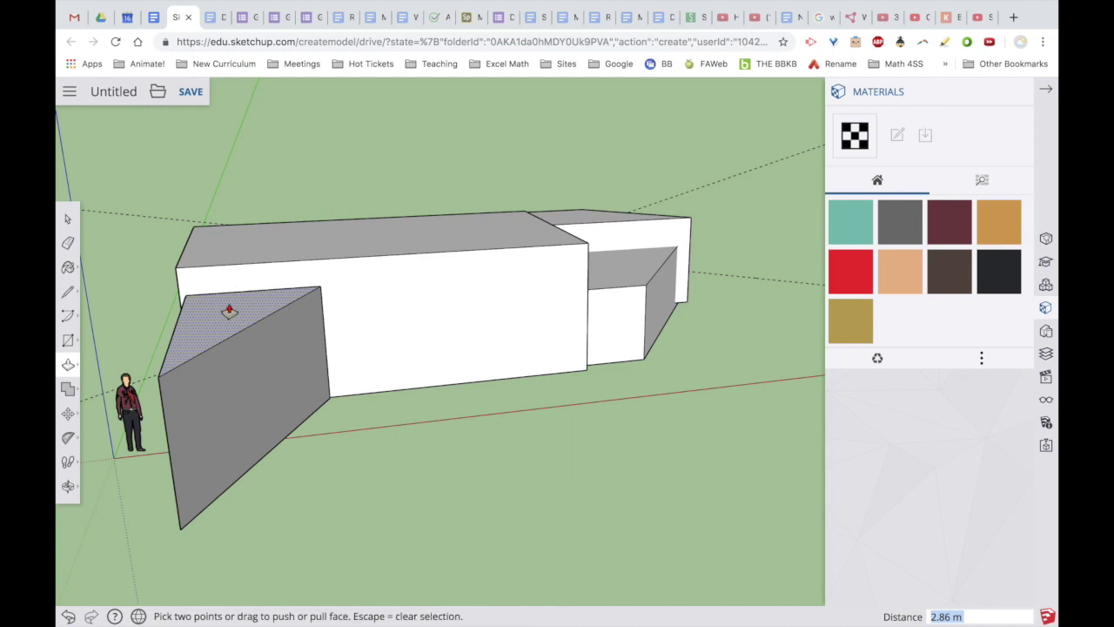
Raise the top face of the rectangular block by about another 1.11 m with Push/Pull.
{"action": "left_click", "coordinate": [68, 219]}
{"action": "left_click", "coordinate": [477, 269]}
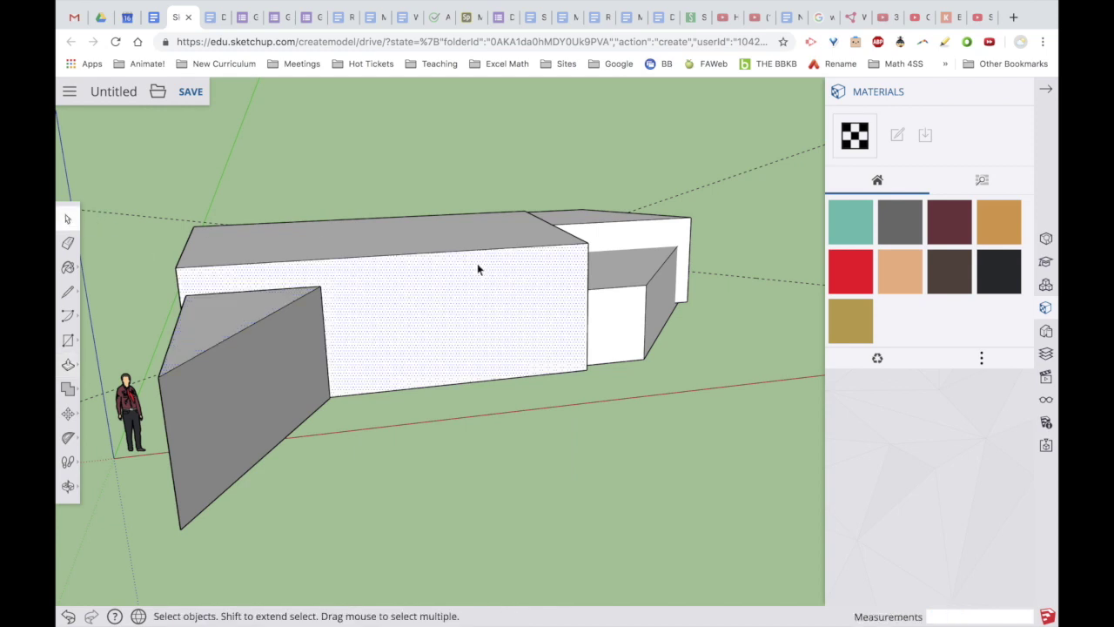
{"action": "left_click", "coordinate": [425, 236]}
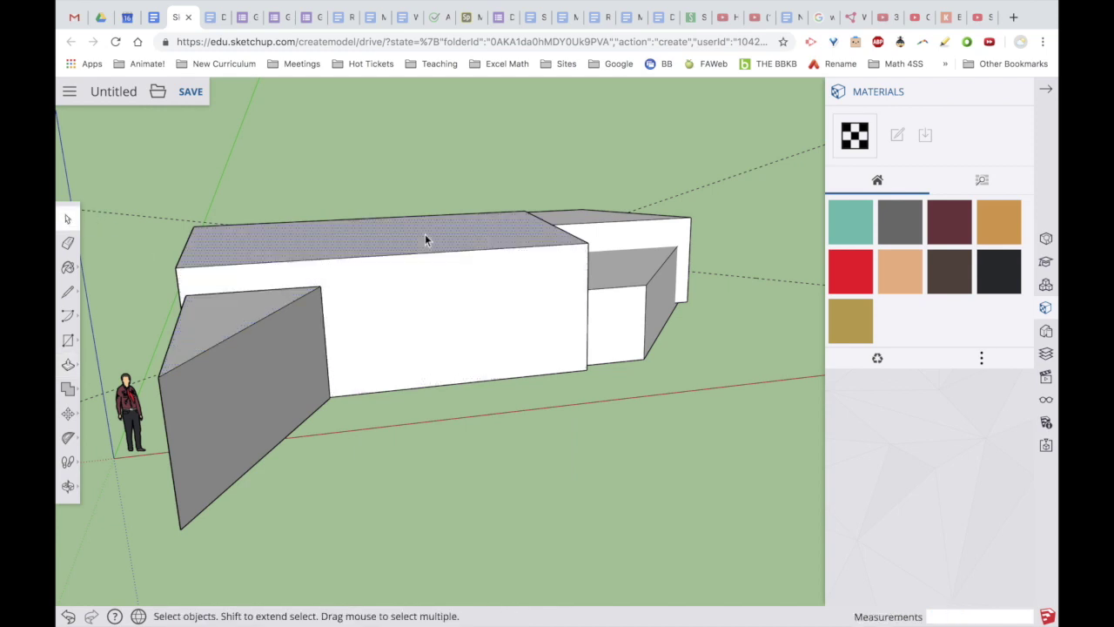
{"action": "left_click", "coordinate": [68, 365]}
{"action": "left_click", "coordinate": [341, 228]}
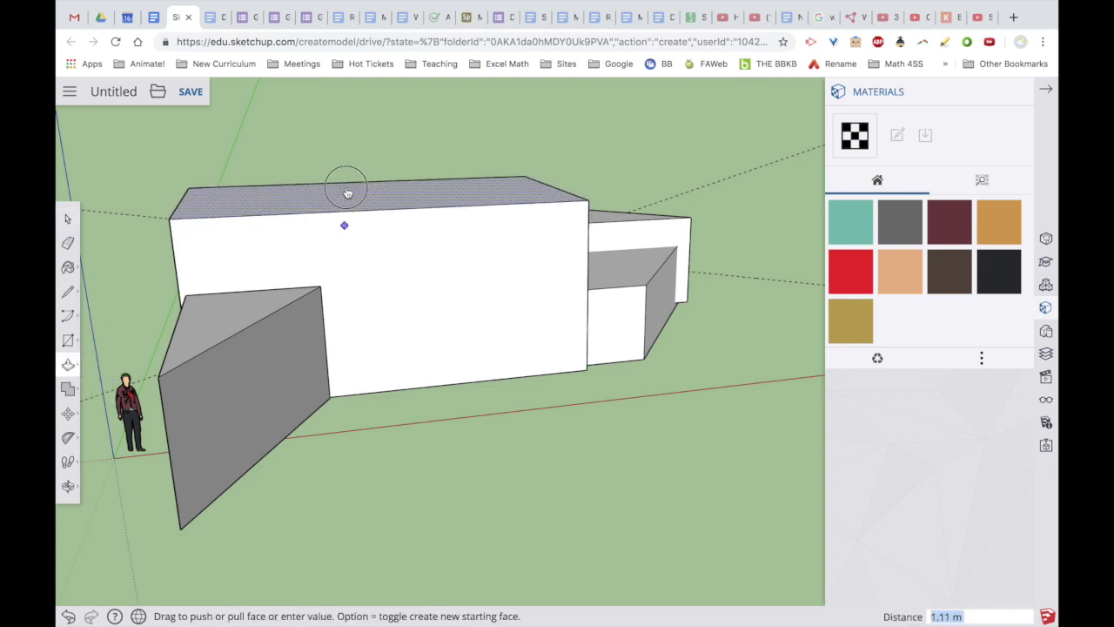
{"action": "left_click", "coordinate": [345, 189]}
Hide the materials library to free up the modelling area around the building.
{"action": "left_click", "coordinate": [68, 485]}
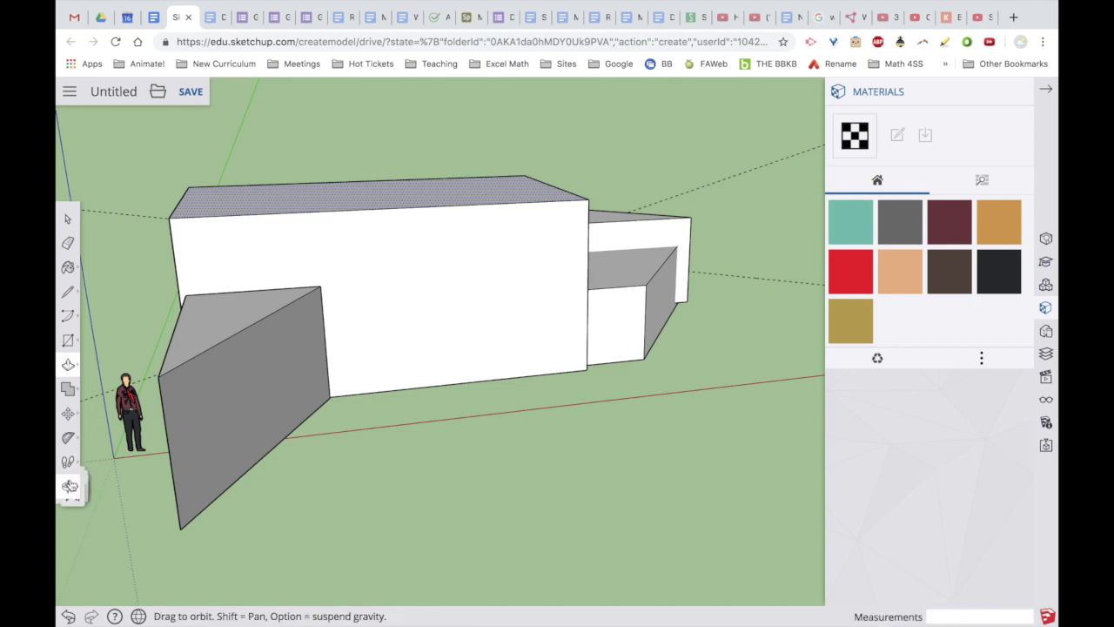
{"action": "left_click_drag", "start_coordinate": [386, 423], "coordinate": [267, 587]}
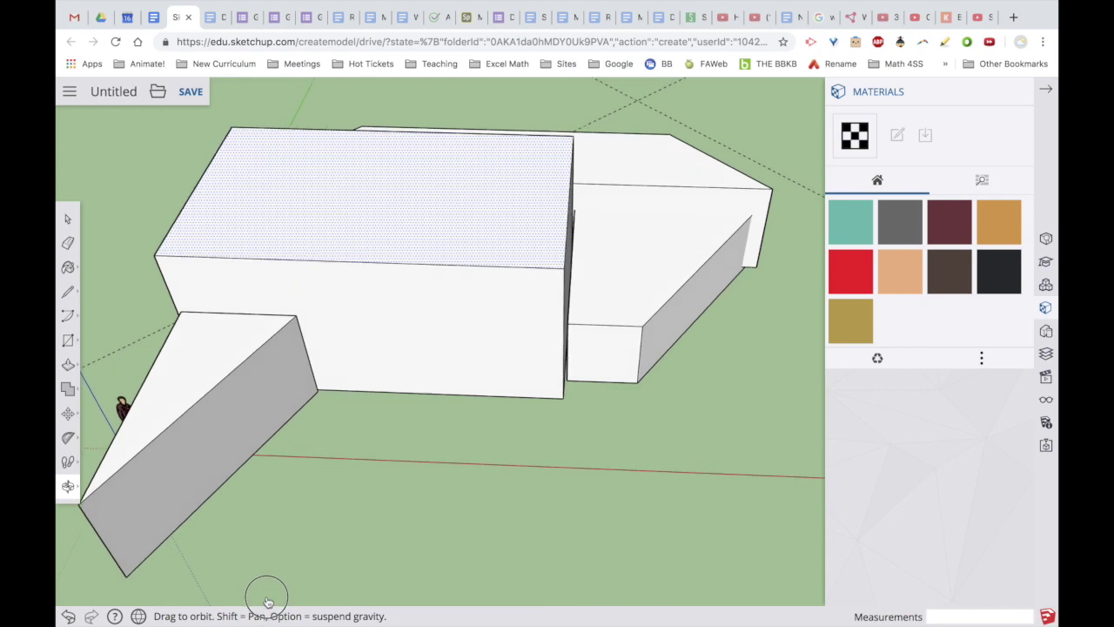
{"action": "left_click", "coordinate": [1045, 89]}
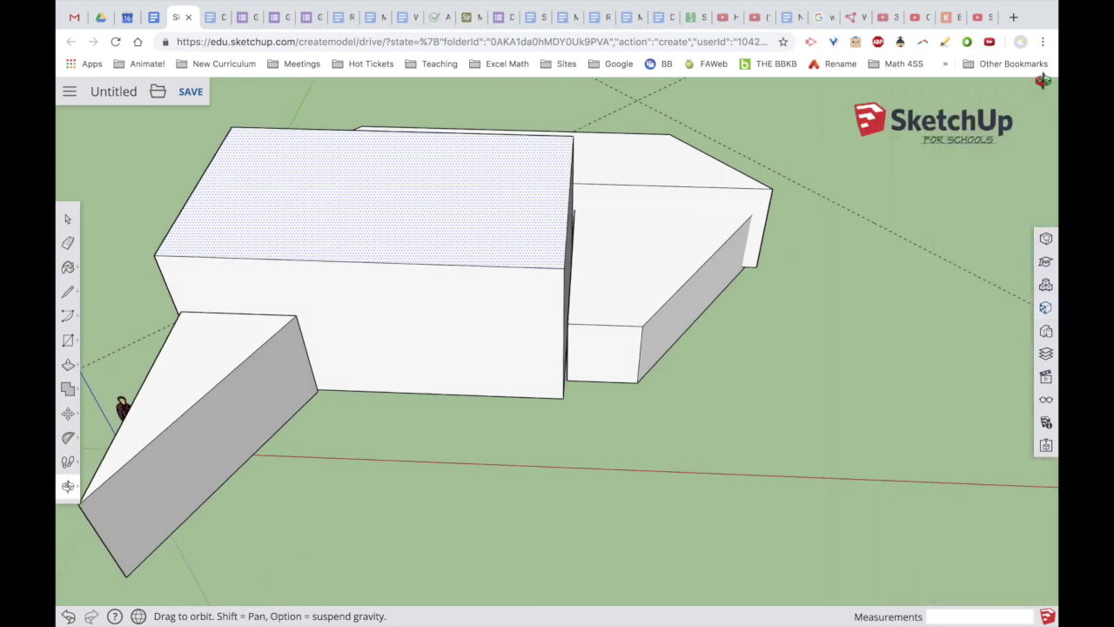